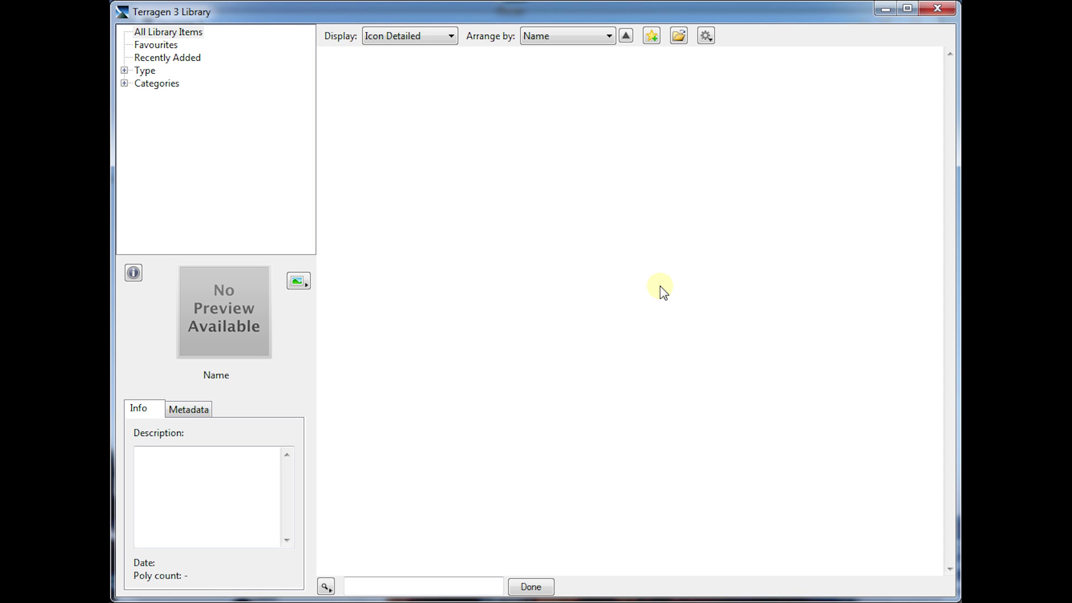
Start a Library folder scan with Images and Scan subfolders enabled
left_click(706, 35)
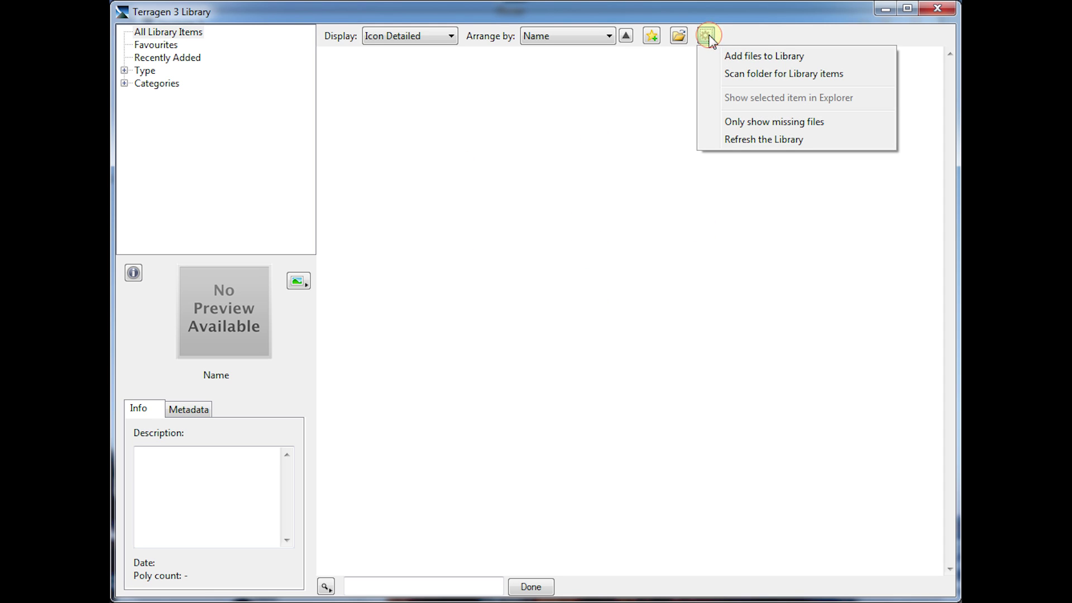
left_click(805, 70)
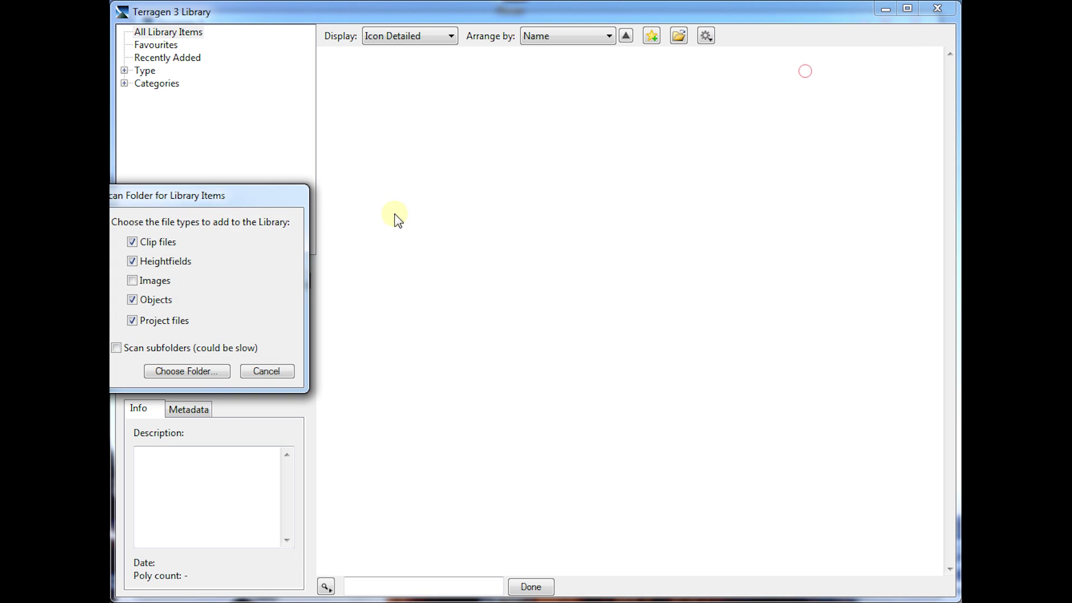
left_click_drag(223, 189, 622, 211)
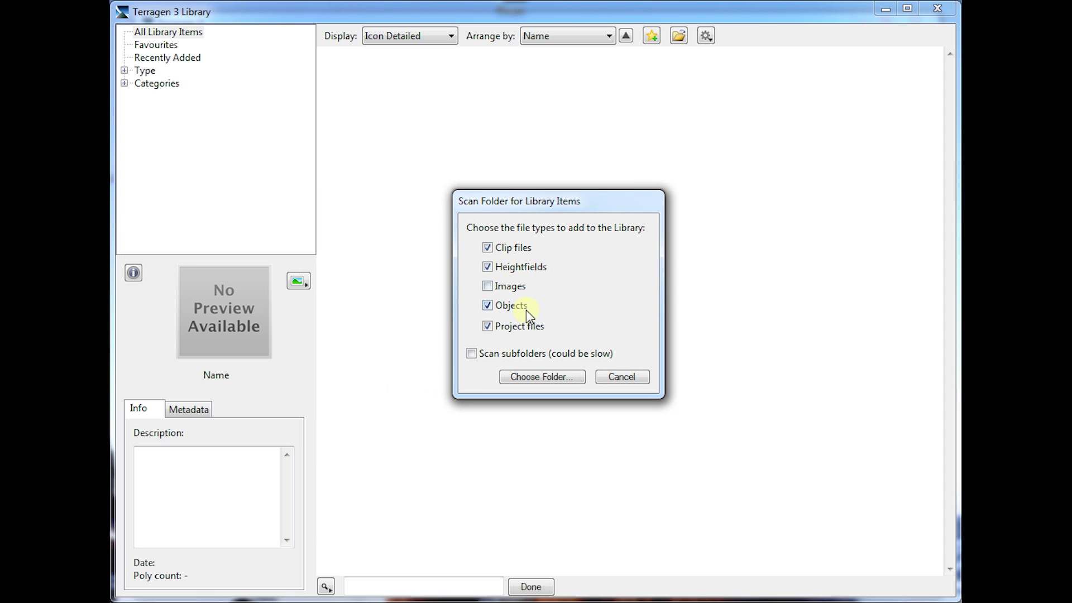
left_click(505, 286)
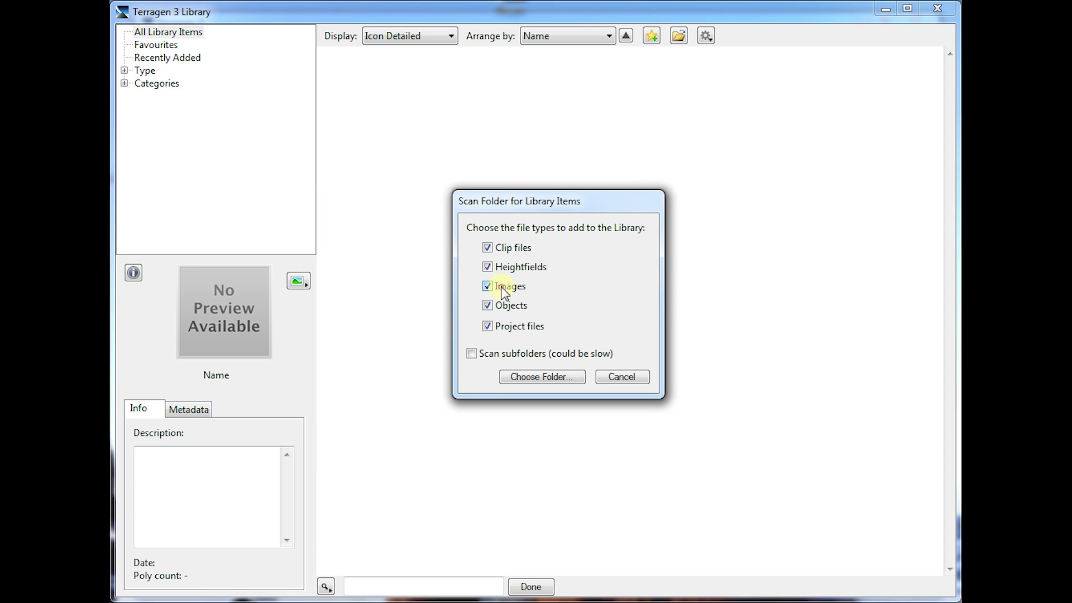
left_click(471, 354)
Choose C:\EU_SHRUBS_DVD_2.04\Models as the folder to scan
left_click(546, 379)
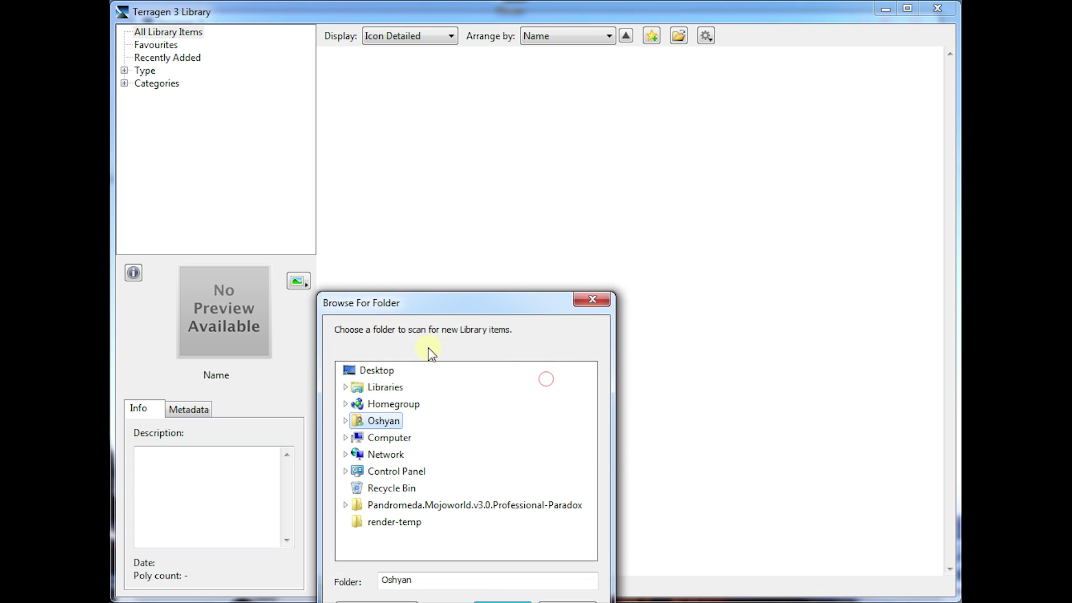
left_click(345, 437)
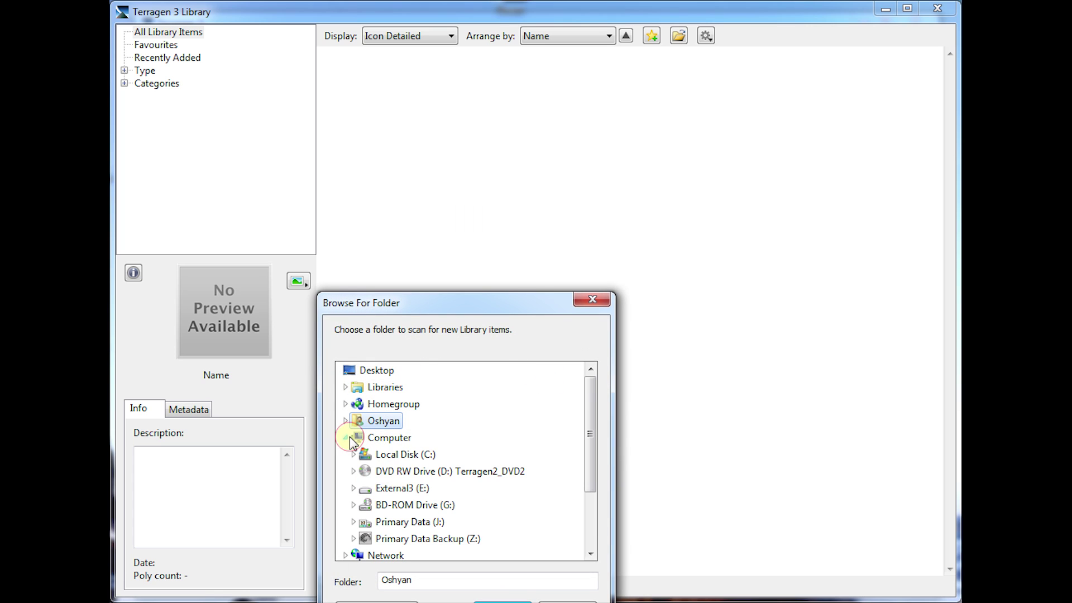
double_click(391, 454)
double_click(433, 505)
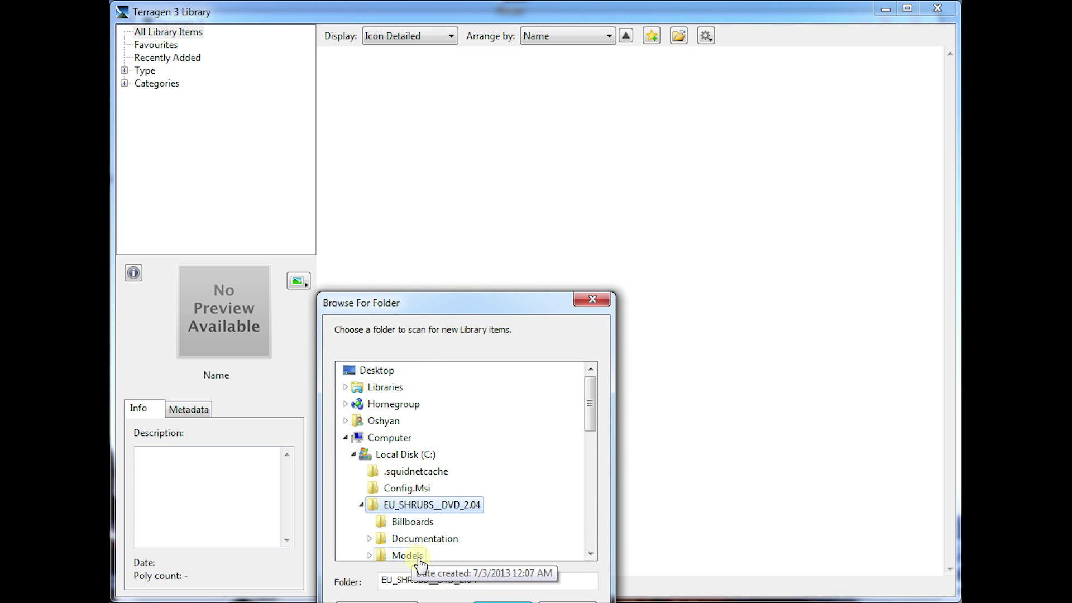
double_click(461, 555)
key("Return")
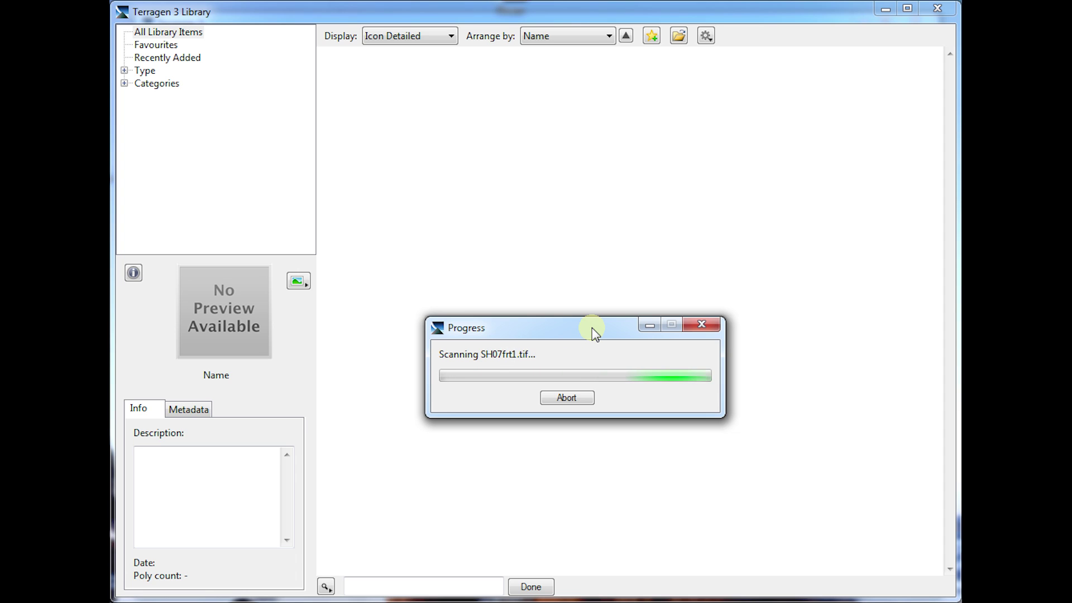
Expand the Type and Categories groups in the Library tree
left_click(124, 71)
left_click(124, 148)
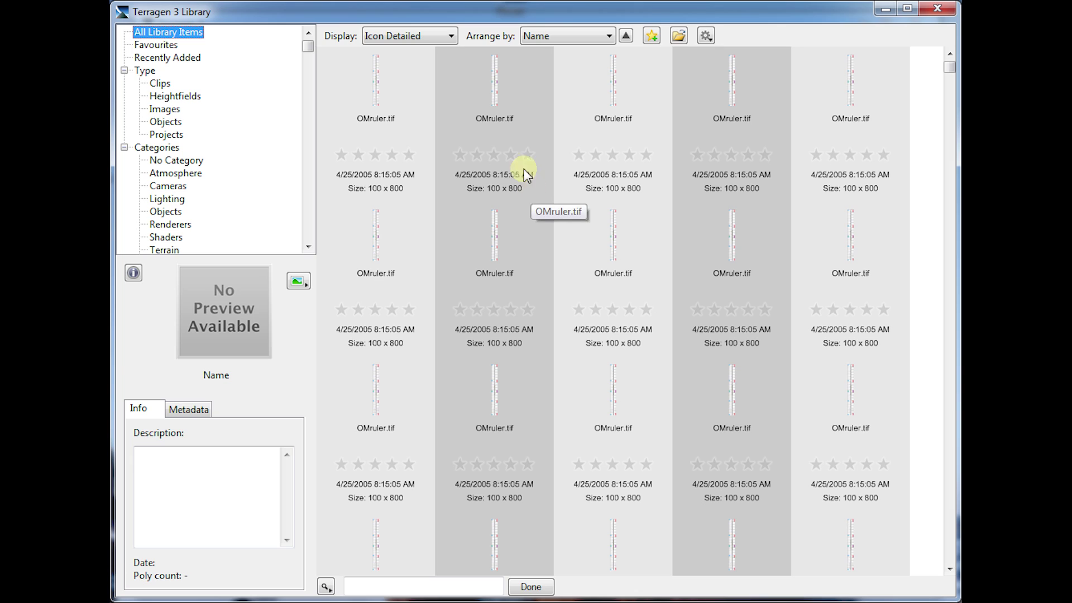
left_click(436, 37)
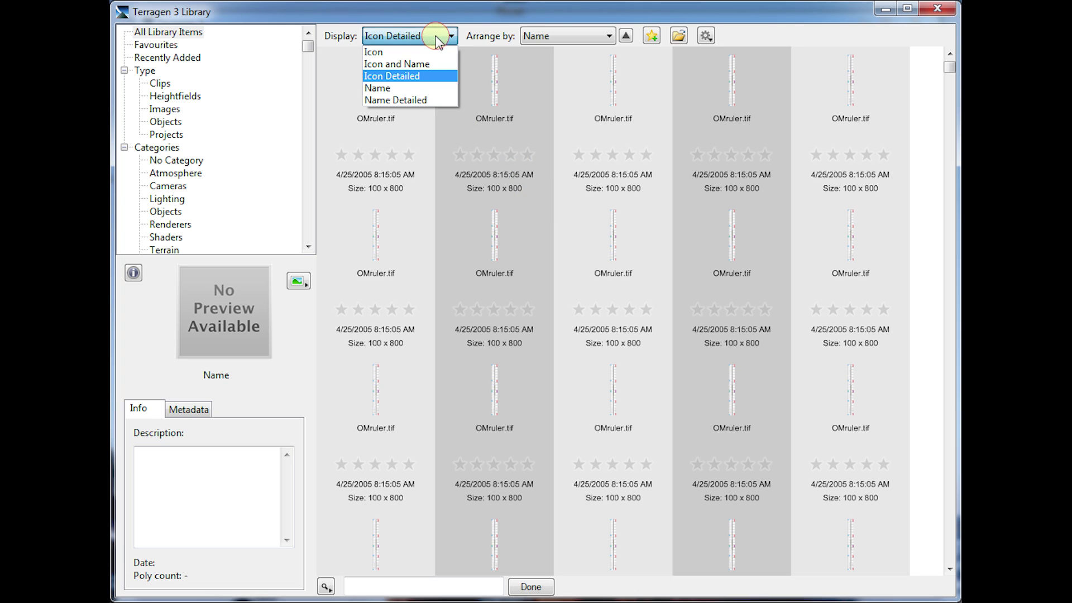
left_click(433, 51)
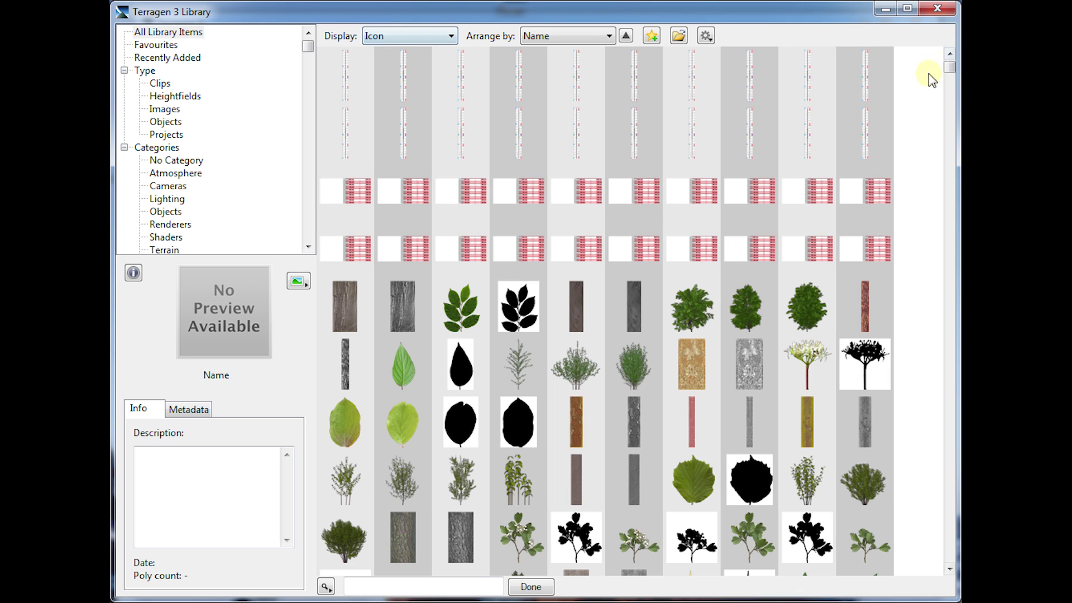
scroll(913, 222, "down", 4)
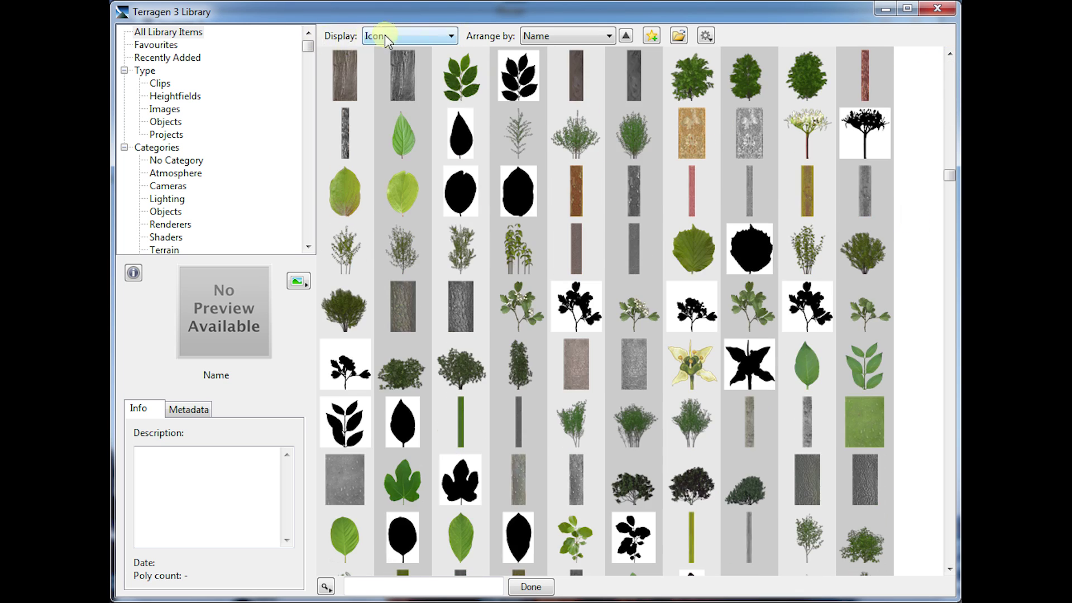
left_click(384, 34)
left_click(416, 62)
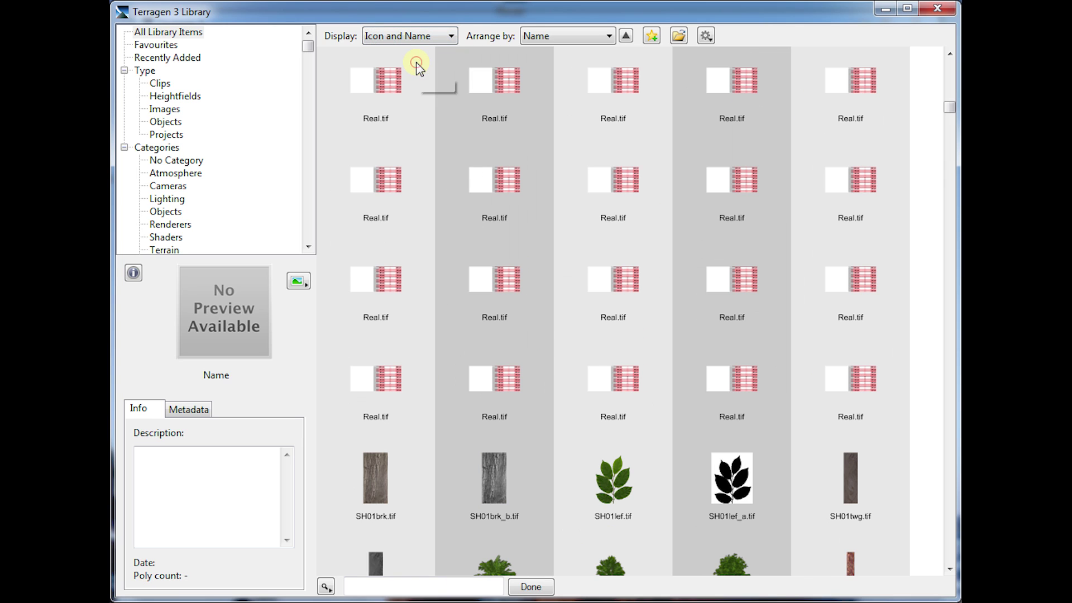
left_click(392, 35)
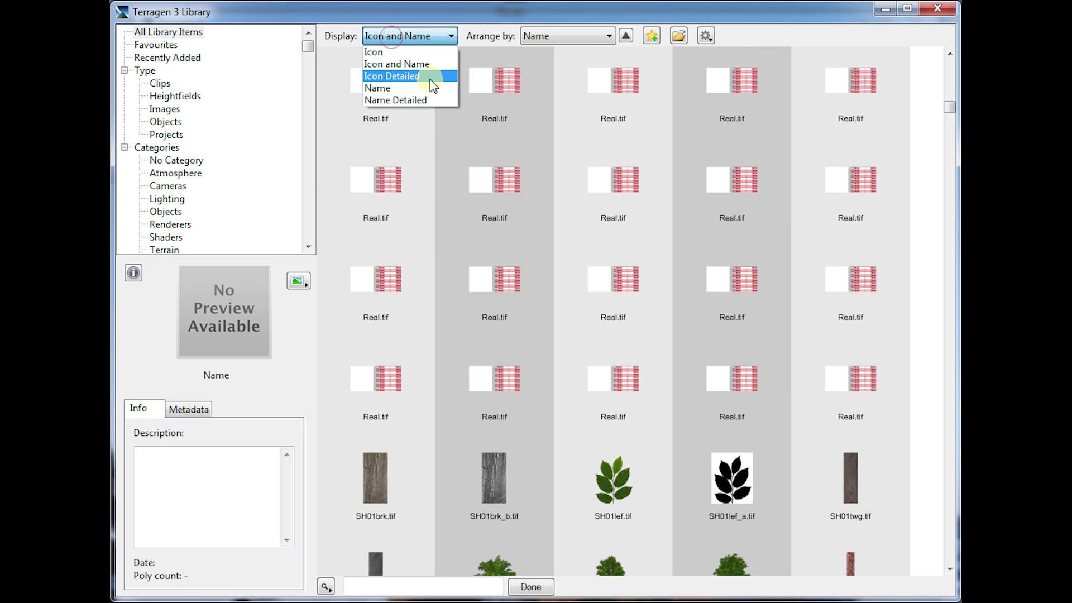
left_click(433, 78)
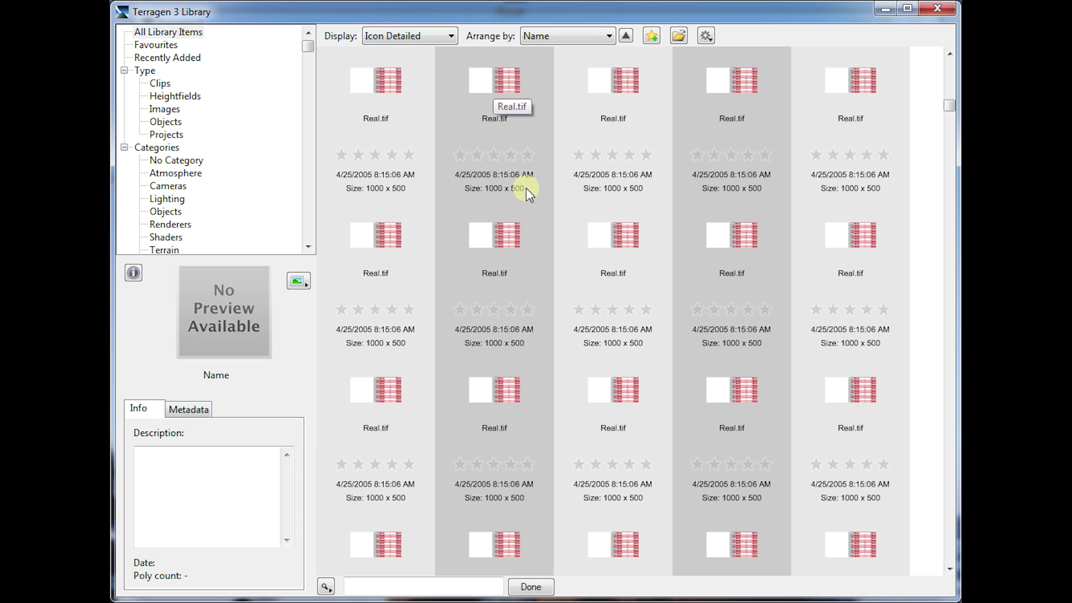
Give the second Real.tif item a star rating
left_click(483, 133)
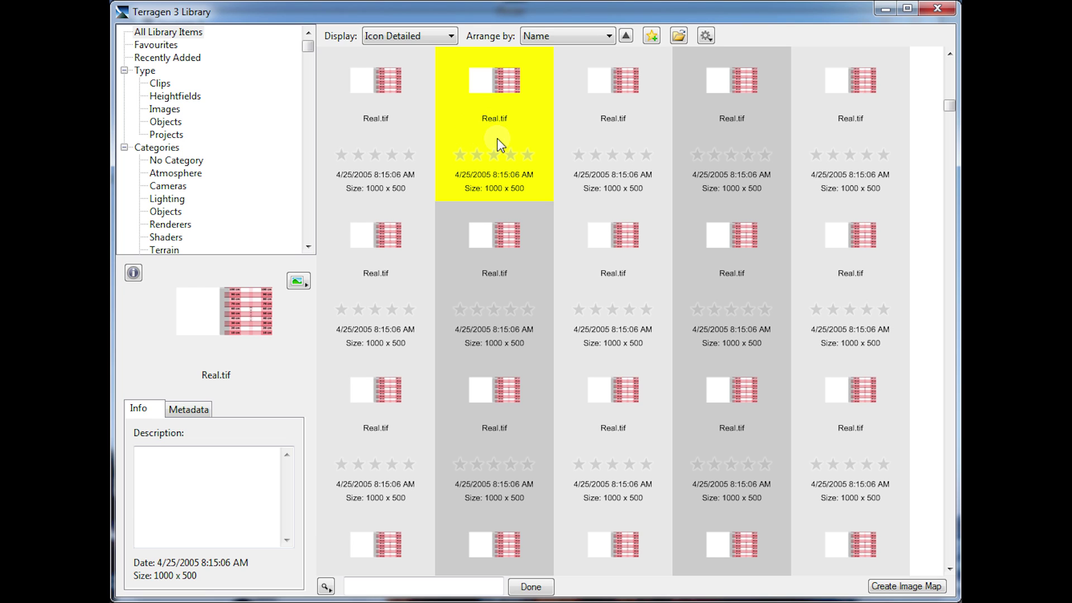
left_click(486, 156)
left_click(459, 155)
Select SH06_3_European_Spindle-Tree.tgo and show its Metadata tab
left_click_drag(945, 107, 942, 251)
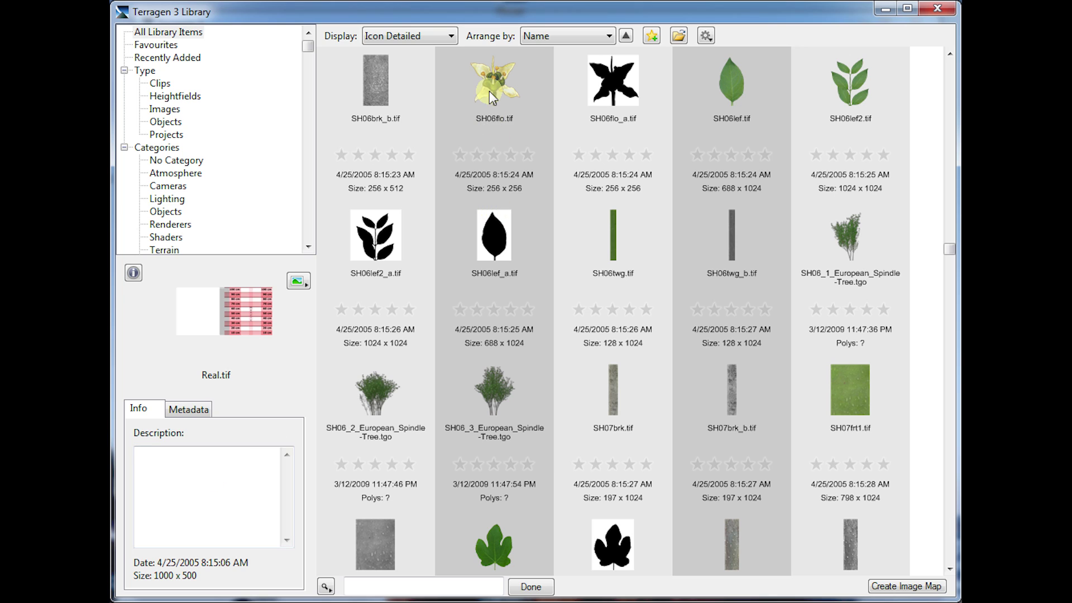
left_click(497, 367)
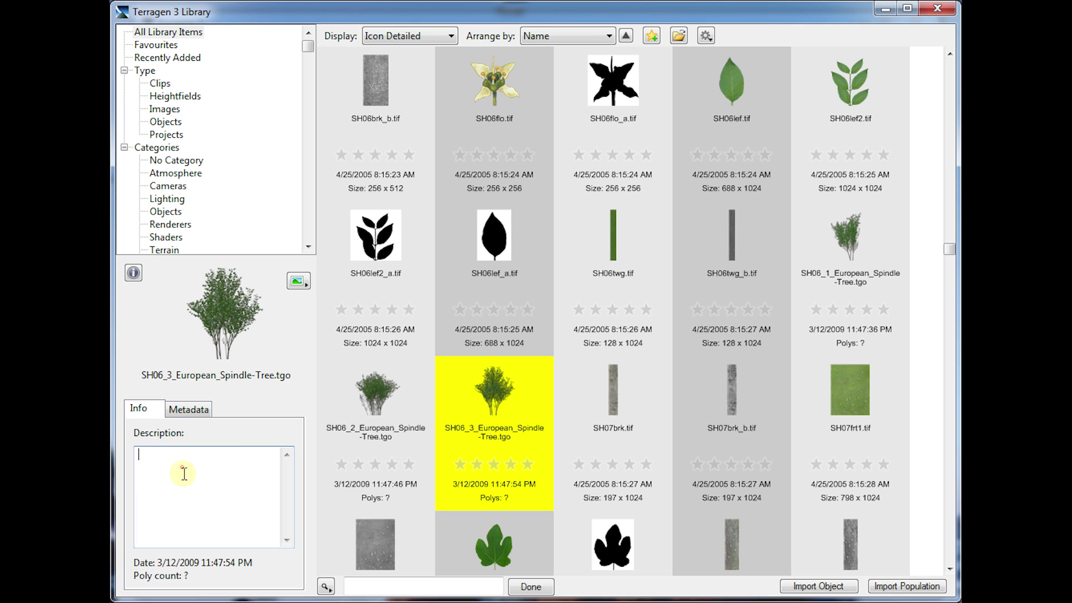
key("alt+space")
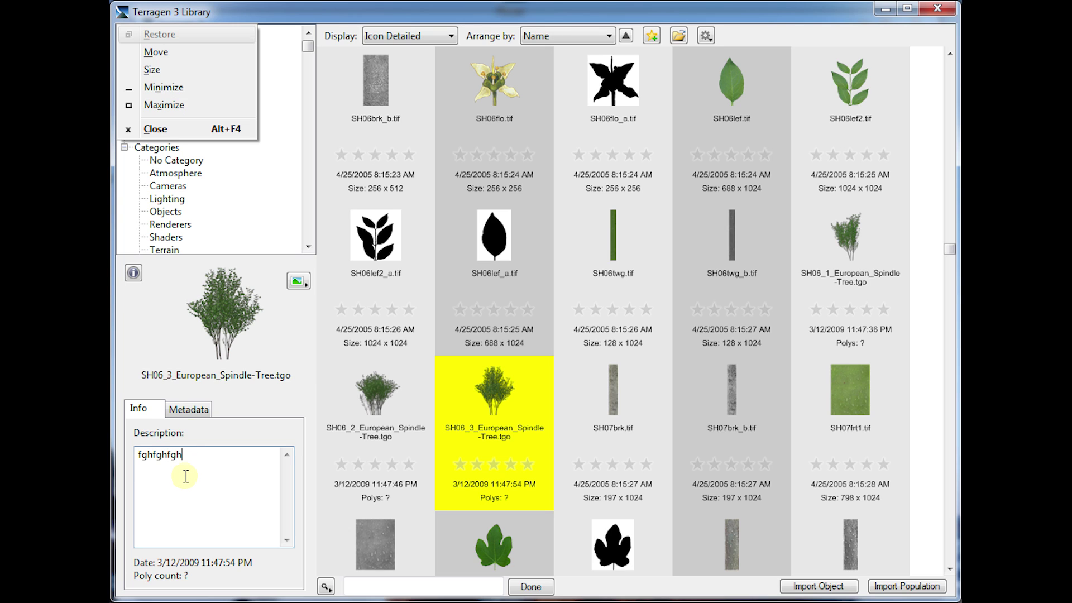
left_click(191, 431)
left_click(191, 409)
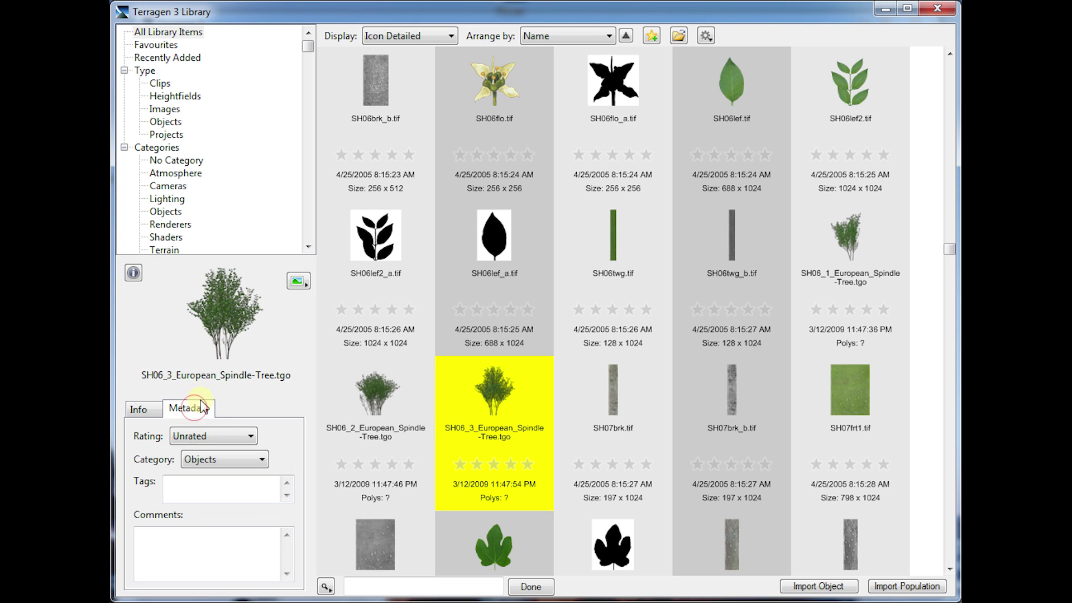
Rate the Spindle-Tree item 3 stars, keep category Objects, and move through tags and comments
left_click(212, 436)
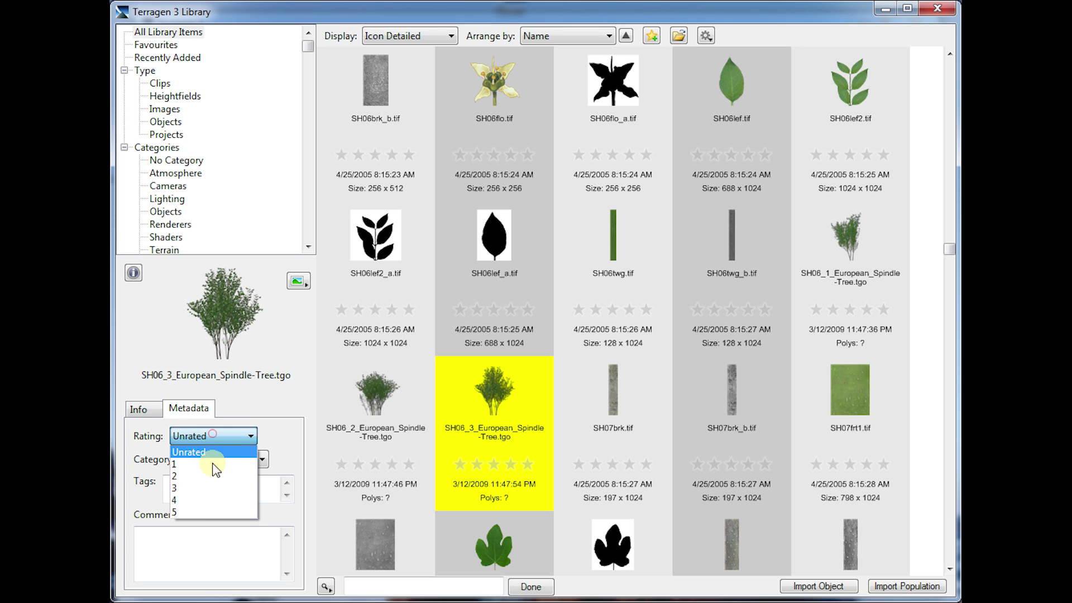
left_click(210, 487)
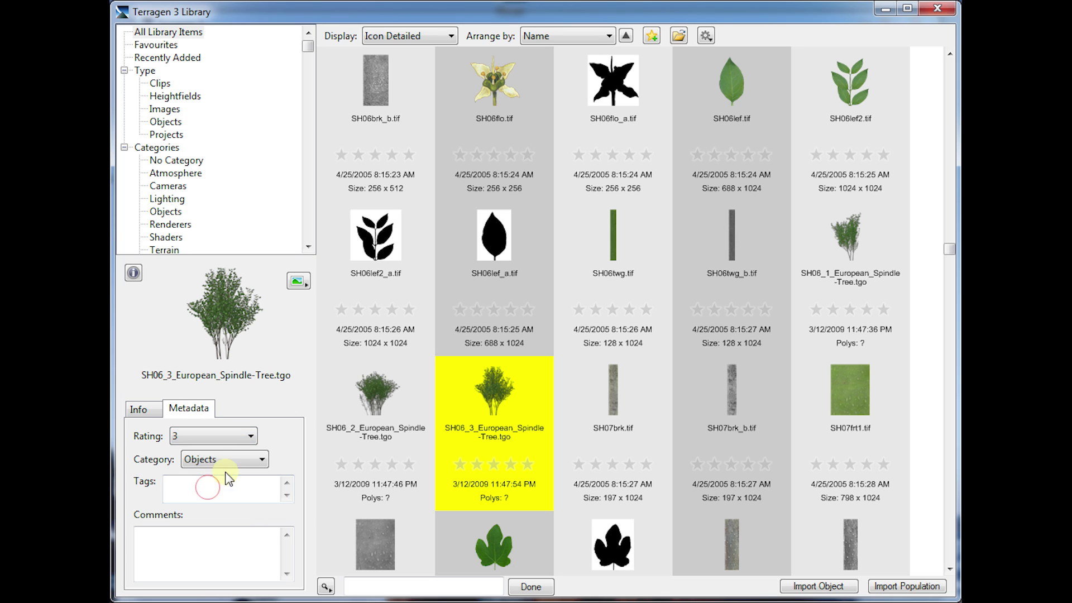
left_click(226, 459)
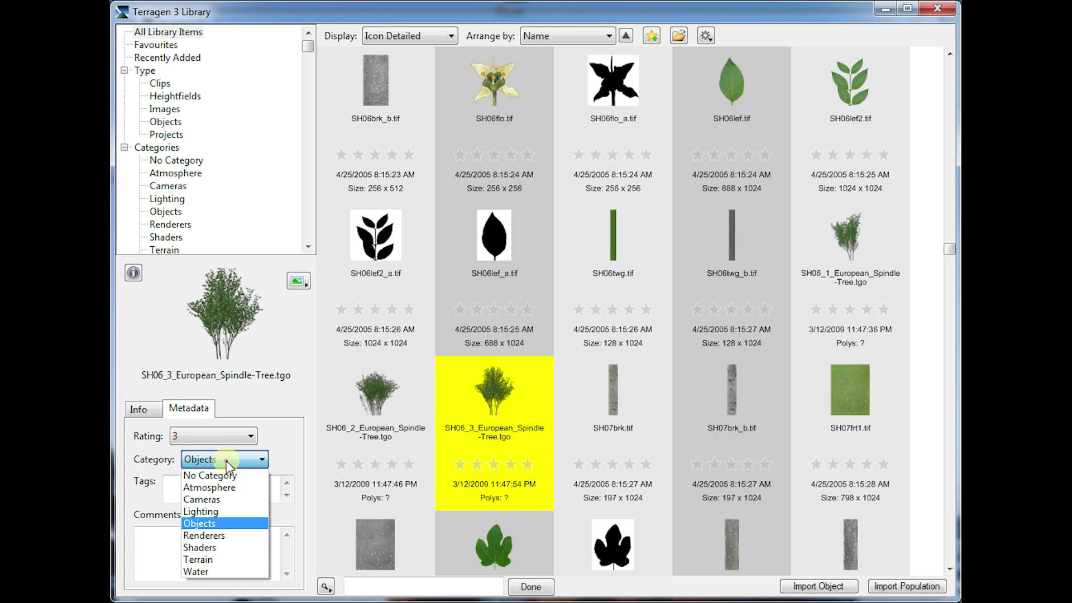
left_click(246, 525)
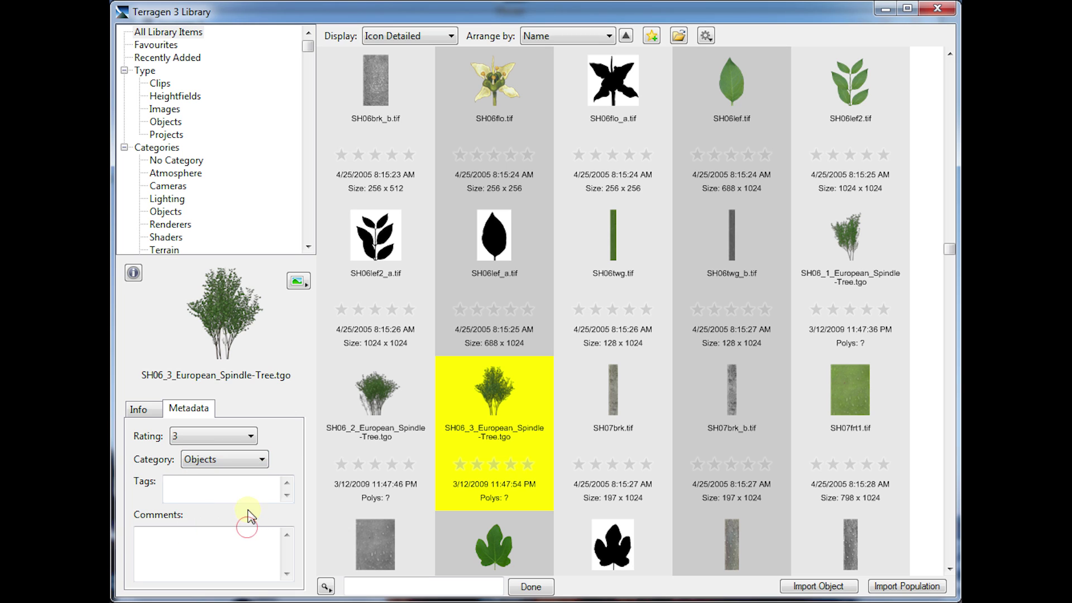
left_click(227, 489)
left_click(202, 559)
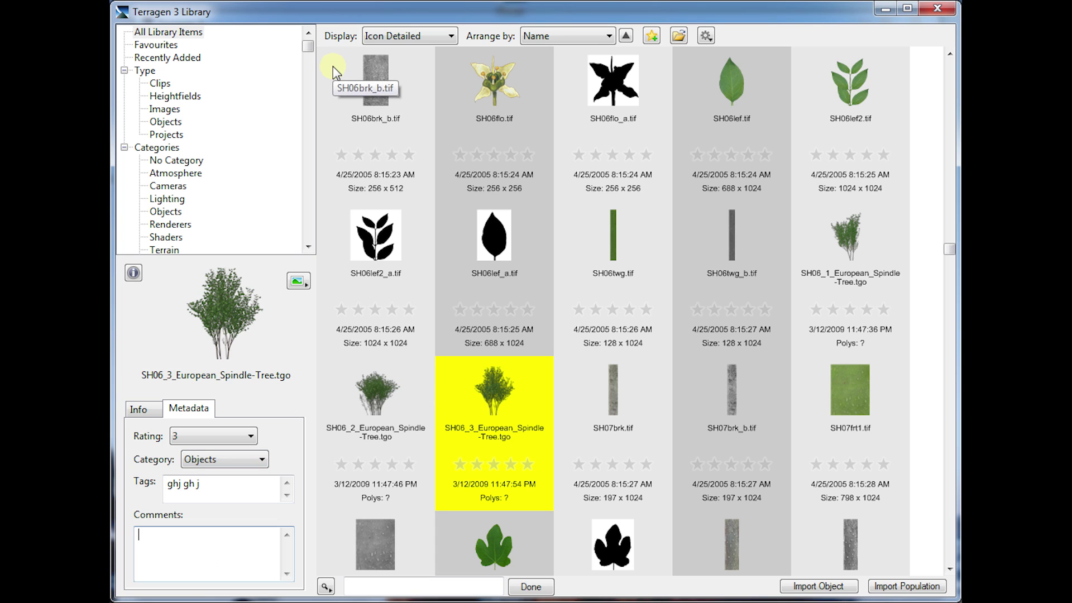
Import the SH06_3_European_Spindle-Tree object into the scene
left_click(501, 319)
left_click(501, 400)
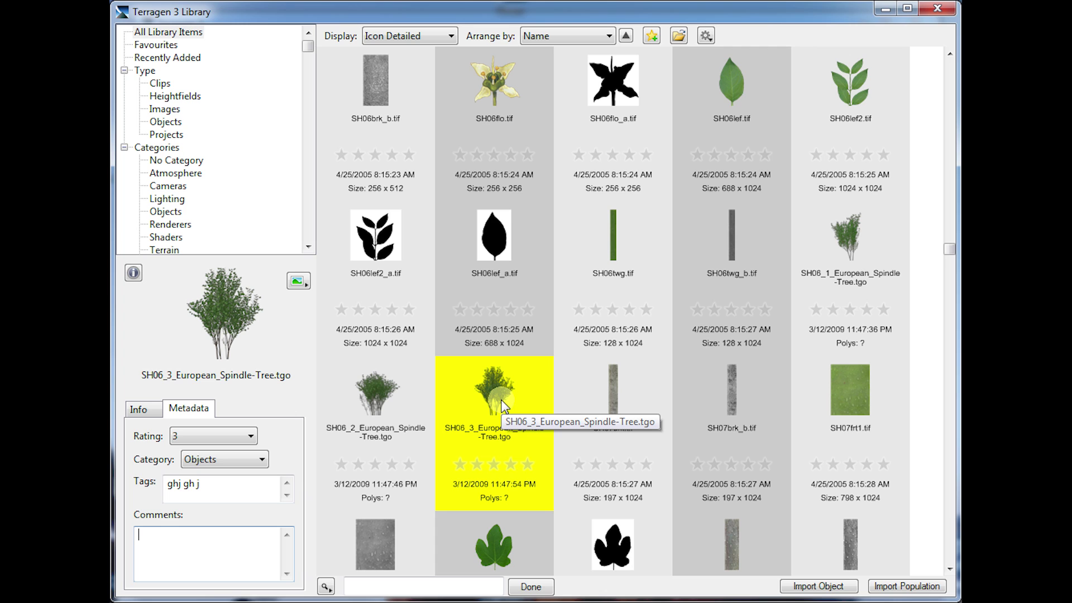
left_click(493, 402)
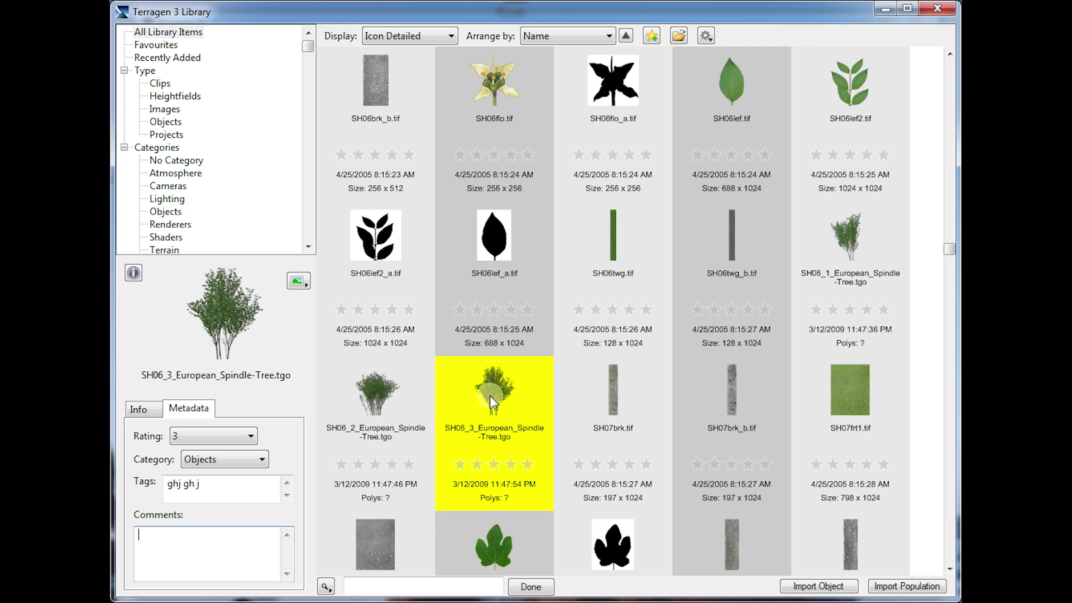
double_click(500, 387)
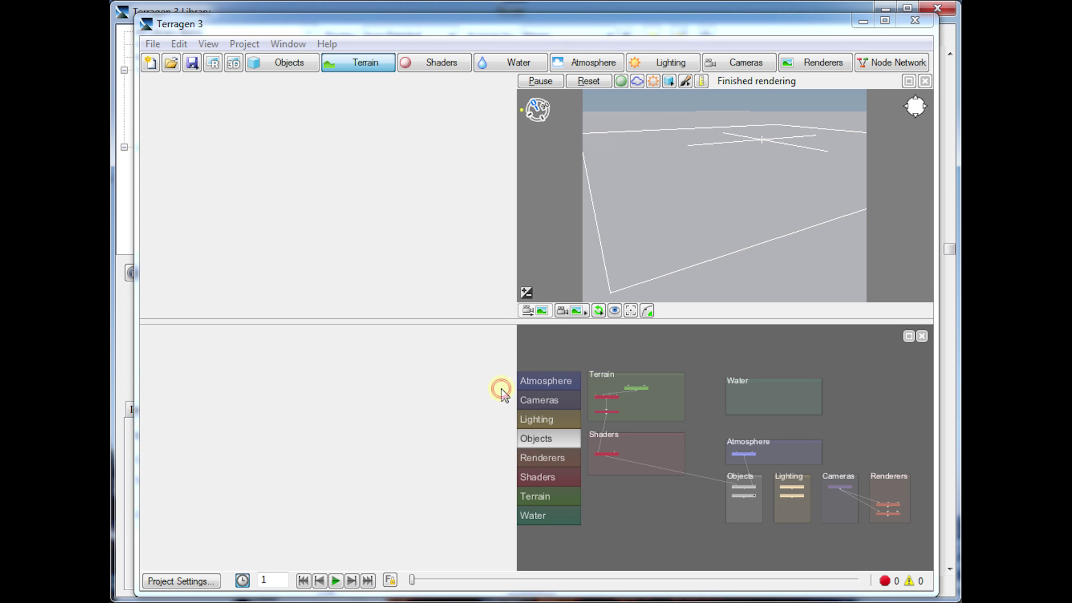
Set the 3D preview to Show as textured, reframe the tree, and return to the Library
left_click_drag(665, 263, 677, 101)
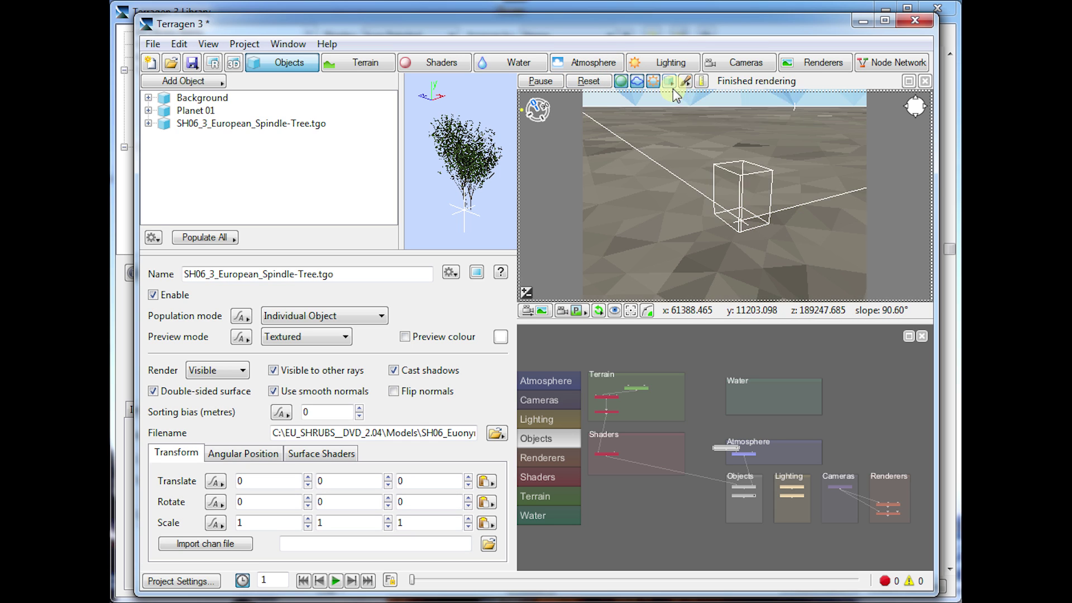
left_click(669, 83)
left_click(717, 154)
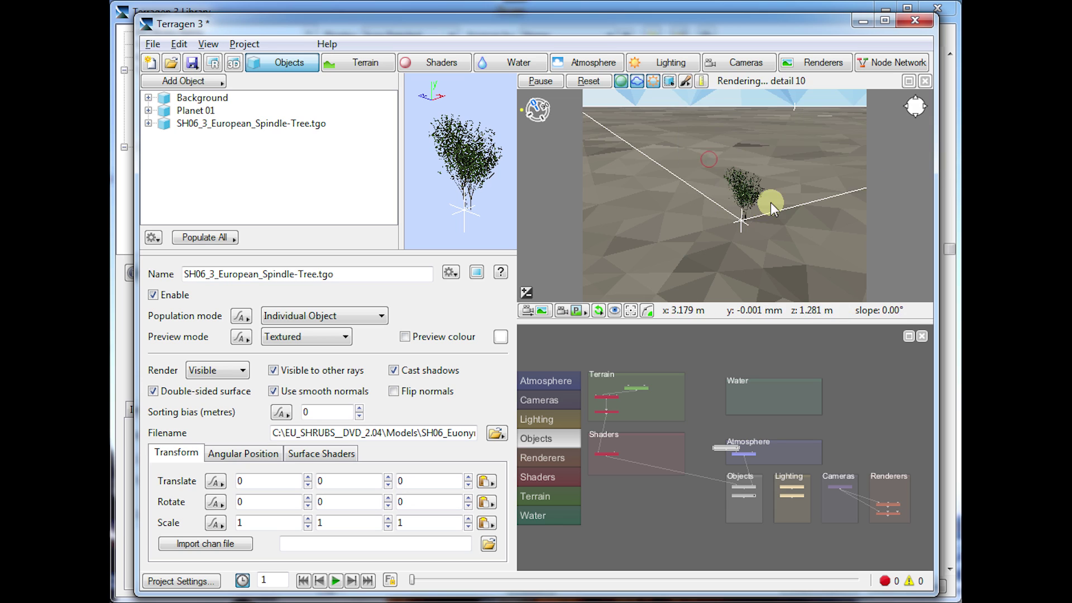
left_click_drag(802, 210, 546, 248)
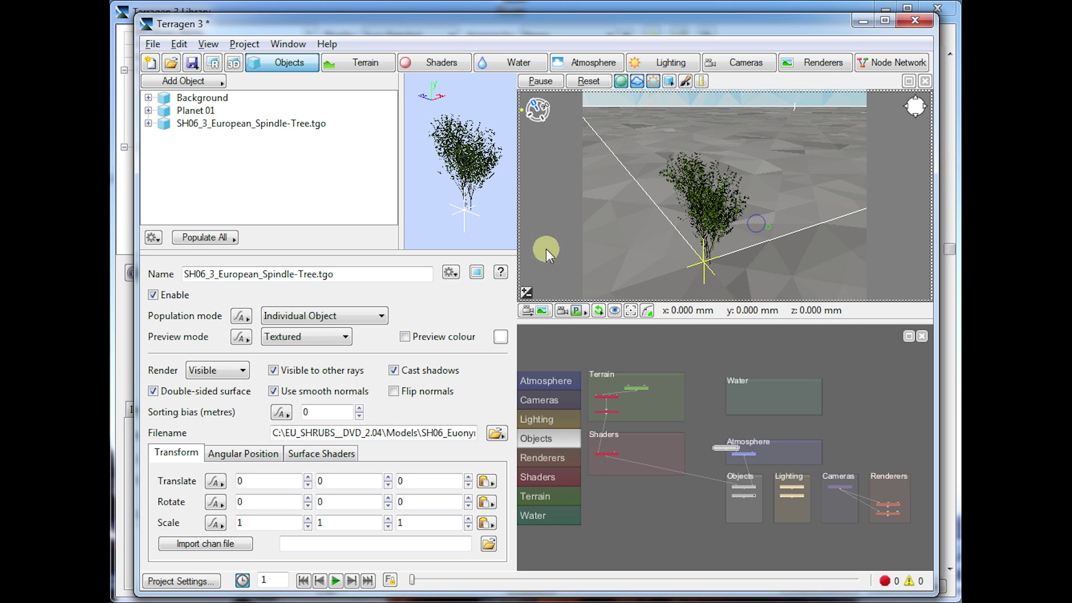
left_click(374, 5)
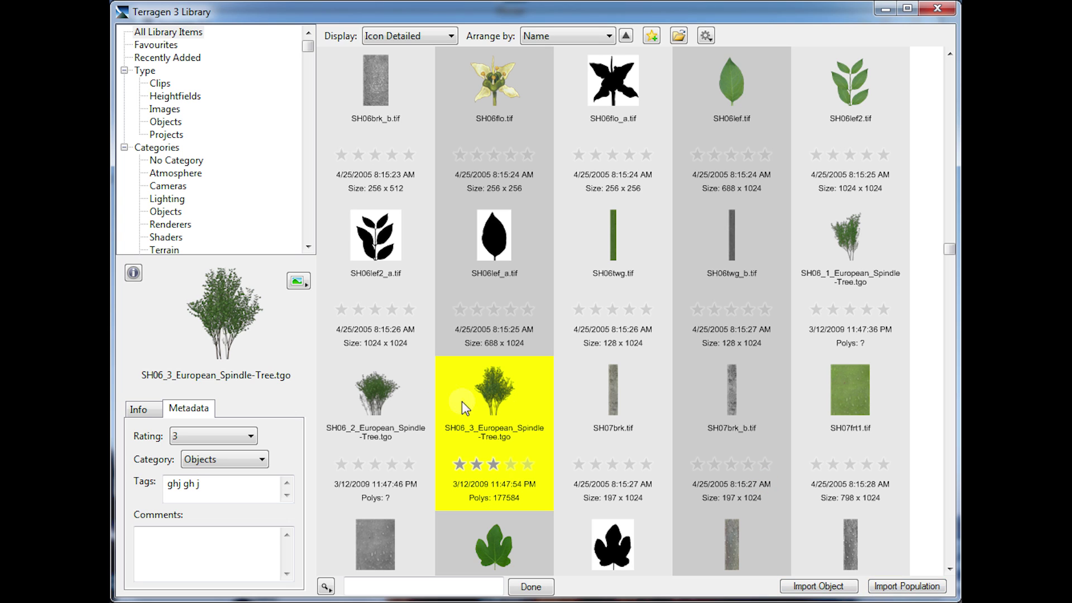
Import SH06_2_European_Spindle-Tree as a population, populate it now, and return to the Library
left_click(392, 400)
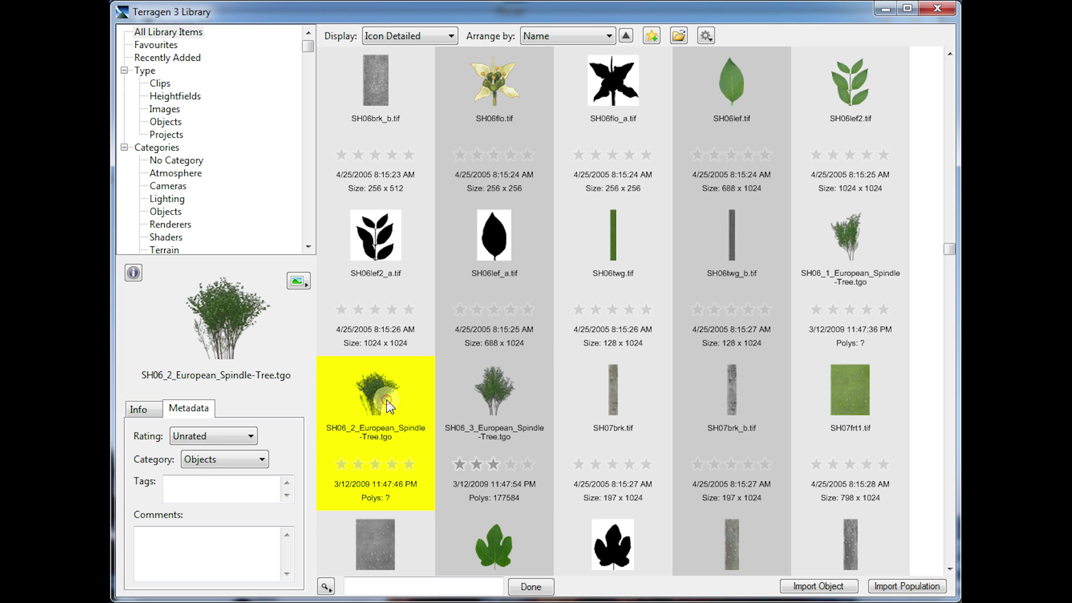
left_click(913, 590)
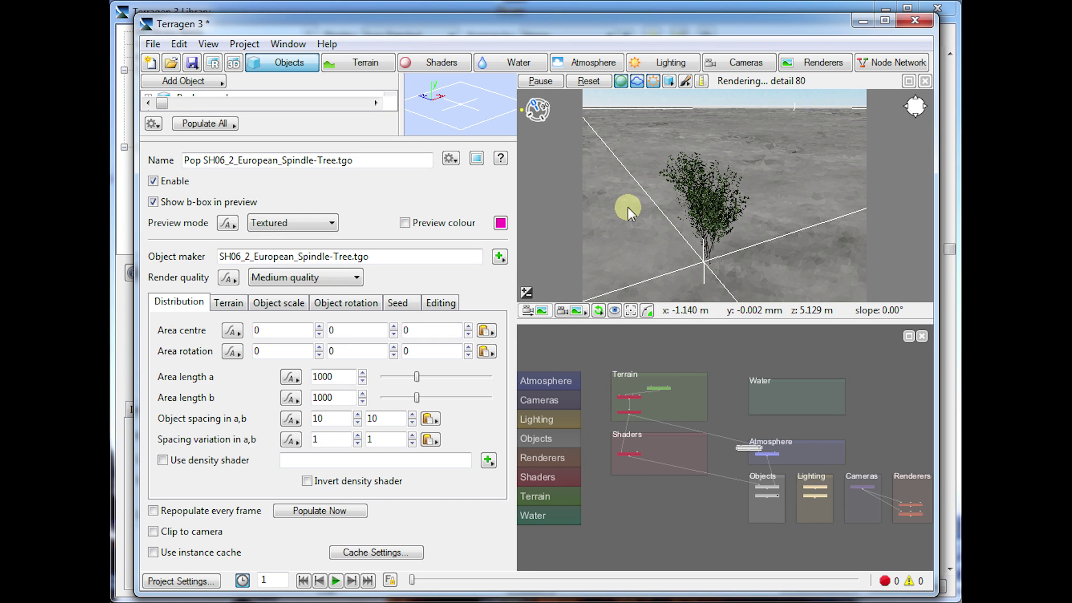
left_click(321, 510)
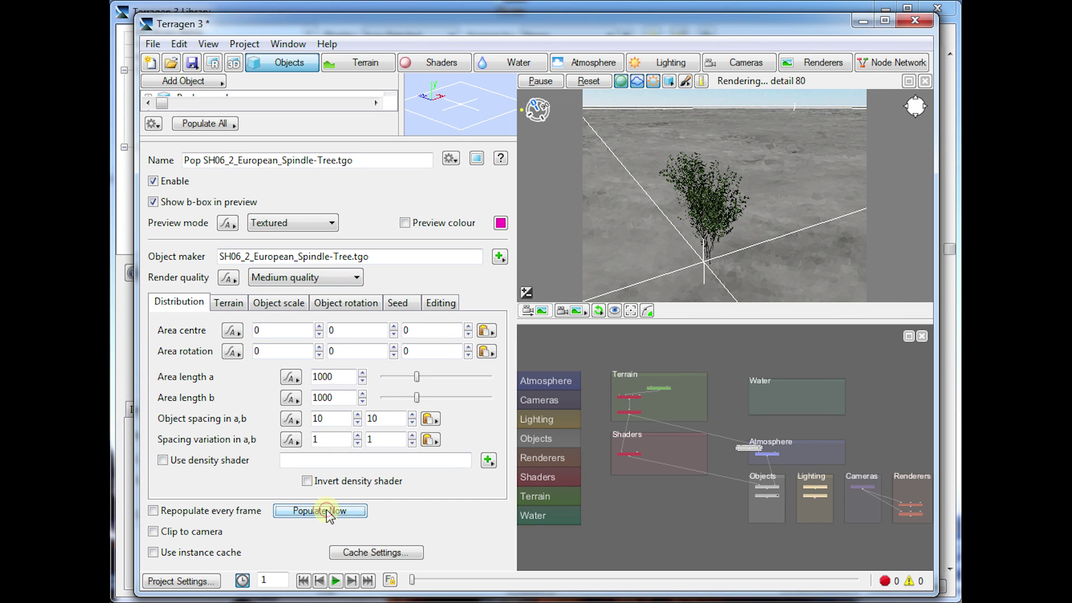
left_click_drag(762, 169, 687, 208)
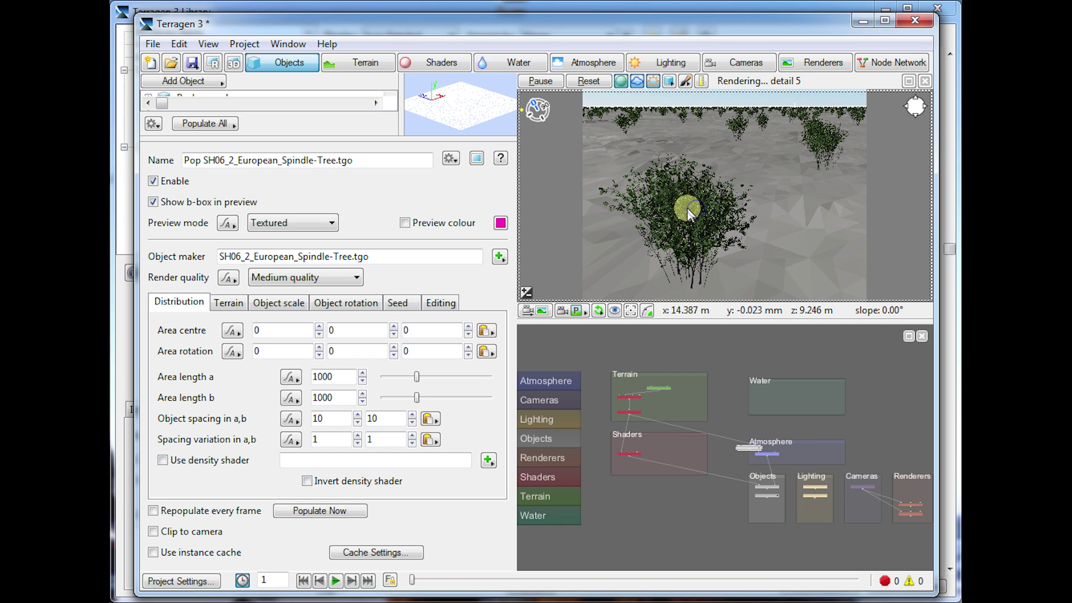
left_click(669, 7)
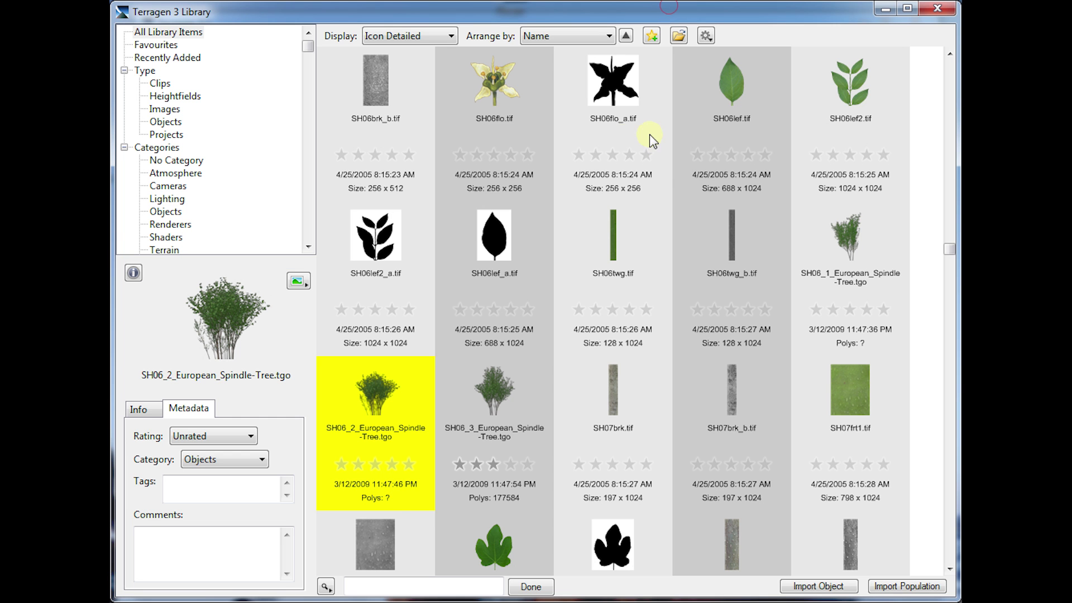
Arrange the Library items by Rating and toggle the sort direction twice
left_click(604, 37)
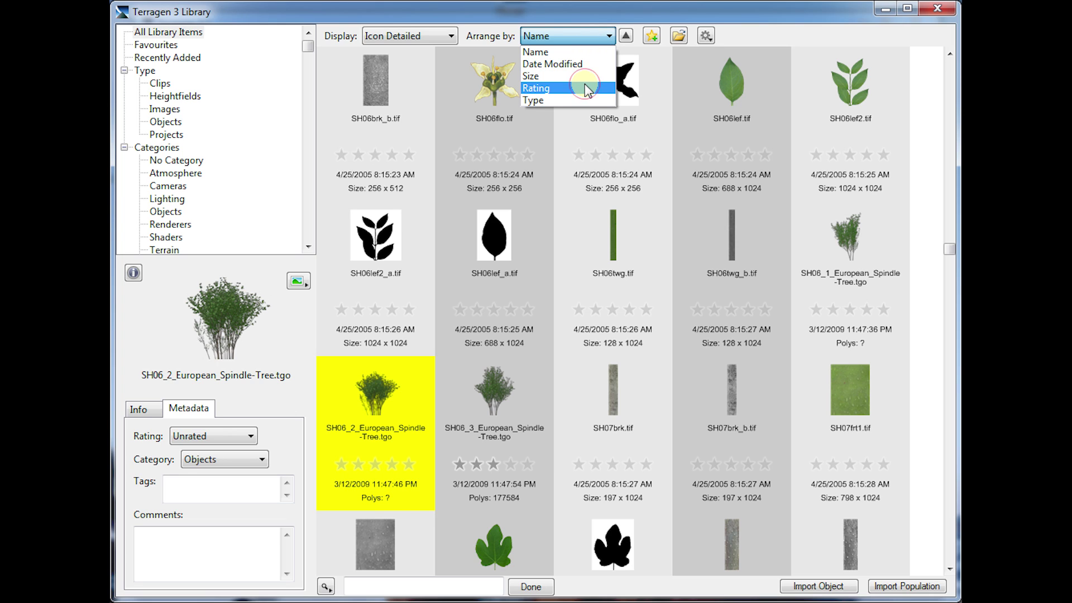
left_click(584, 87)
left_click_drag(947, 109, 944, 64)
left_click(586, 38)
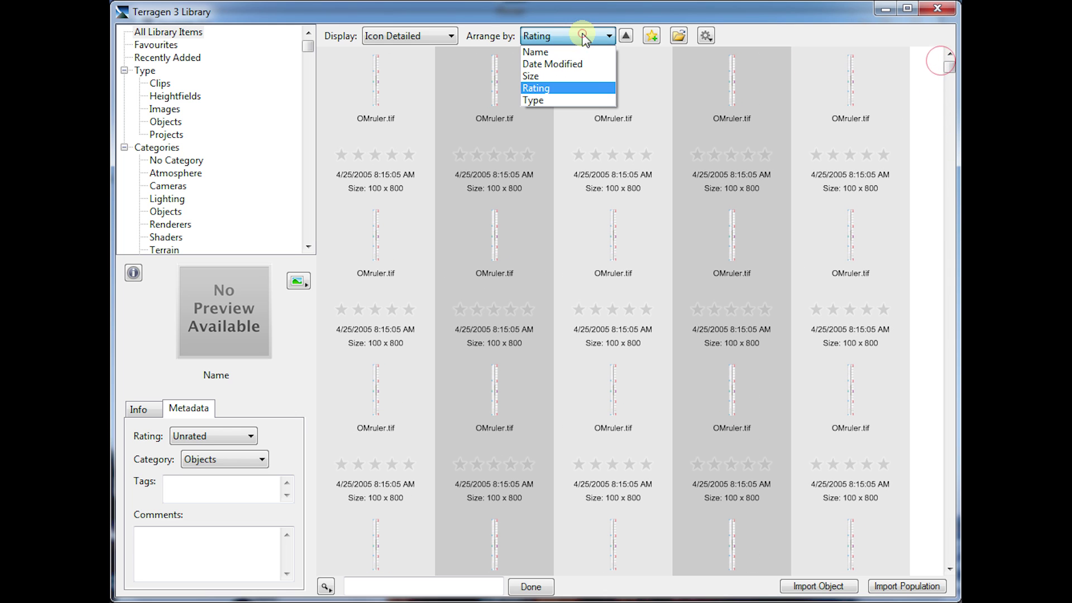
left_click(582, 37)
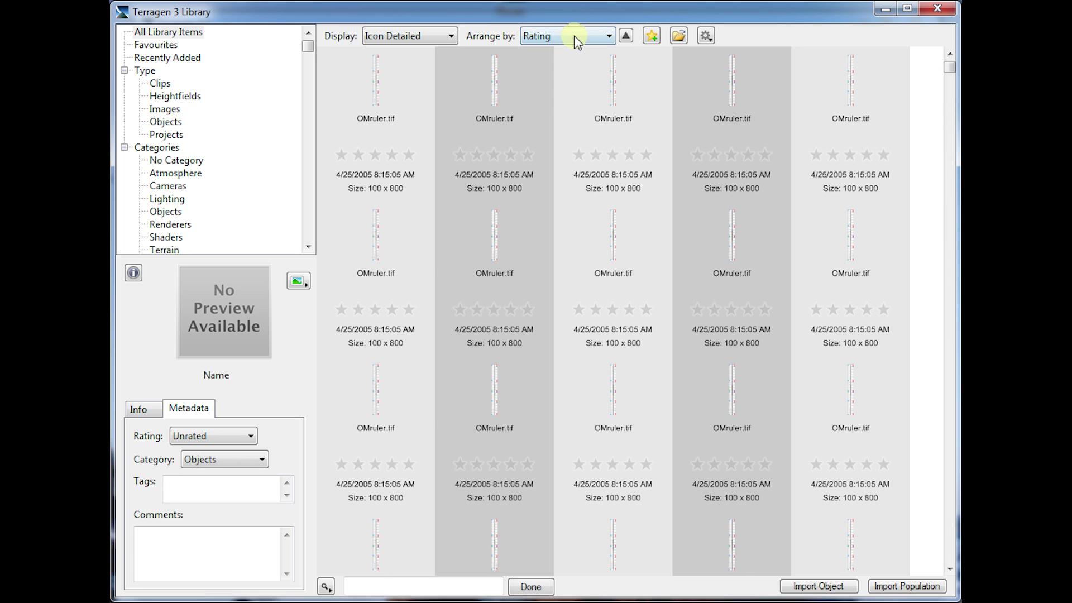
left_click(626, 37)
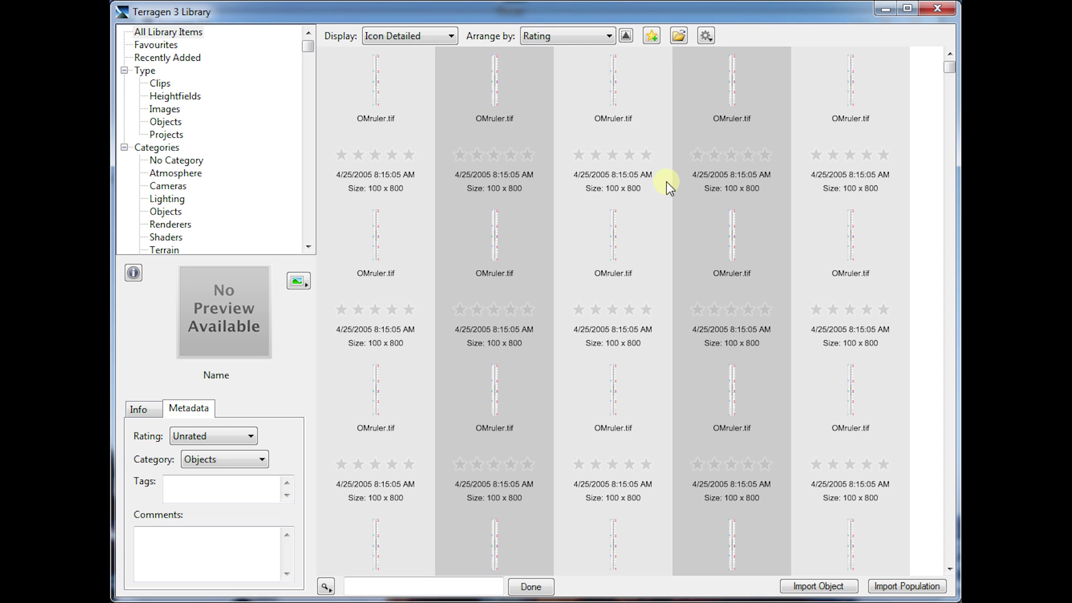
left_click(652, 37)
Favourite SH03lef_a.tif and SH03_1_Common_Dogwood.tgo, view Favourites, then All Library Items
left_click_drag(948, 66, 942, 189)
left_click(614, 100)
left_click(653, 36)
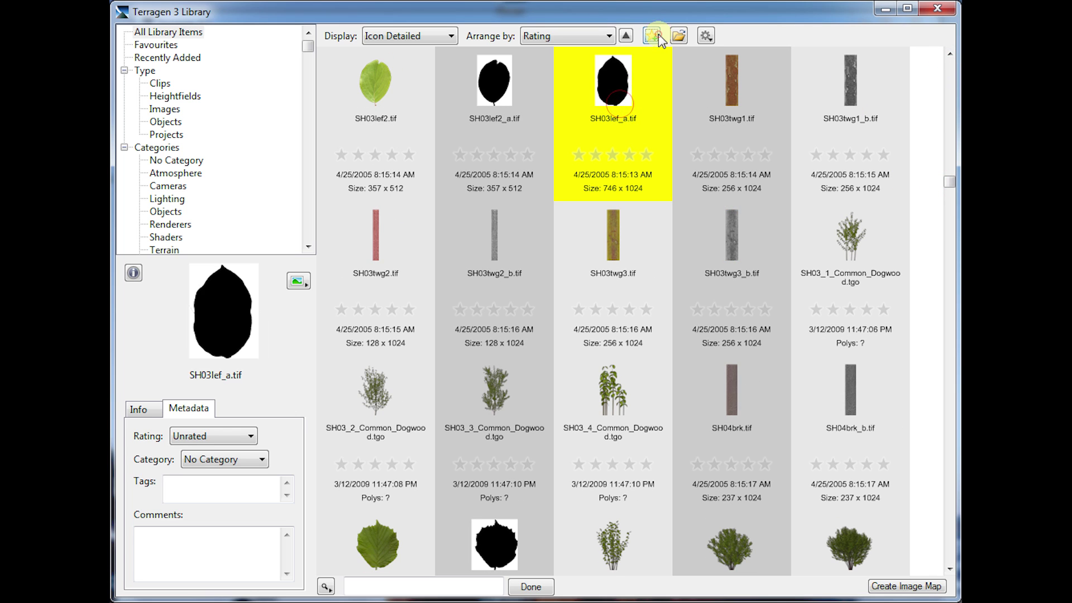
left_click(841, 255)
left_click(652, 36)
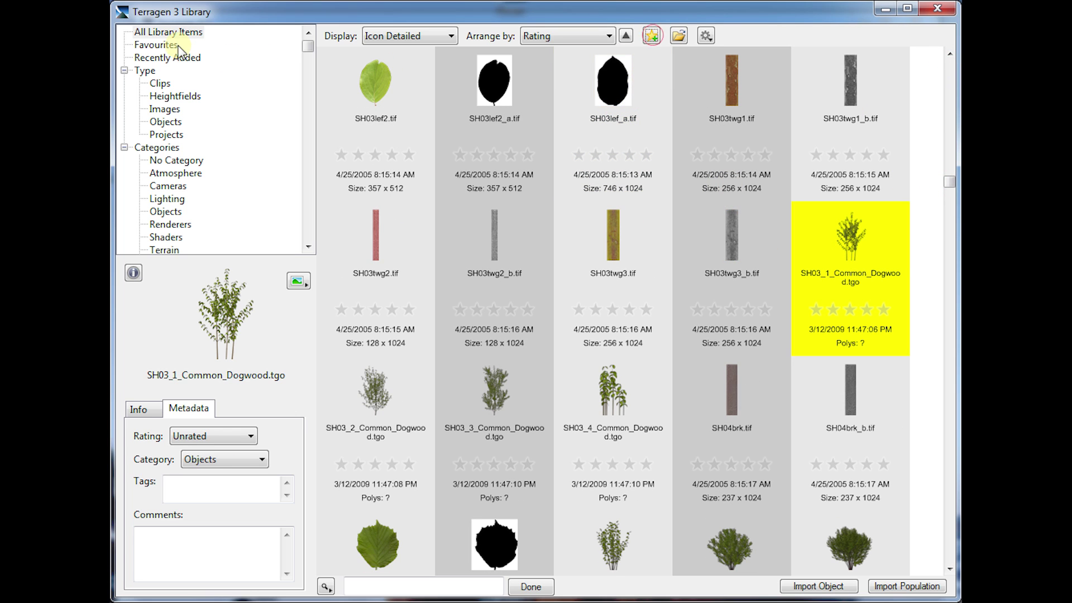
left_click(158, 45)
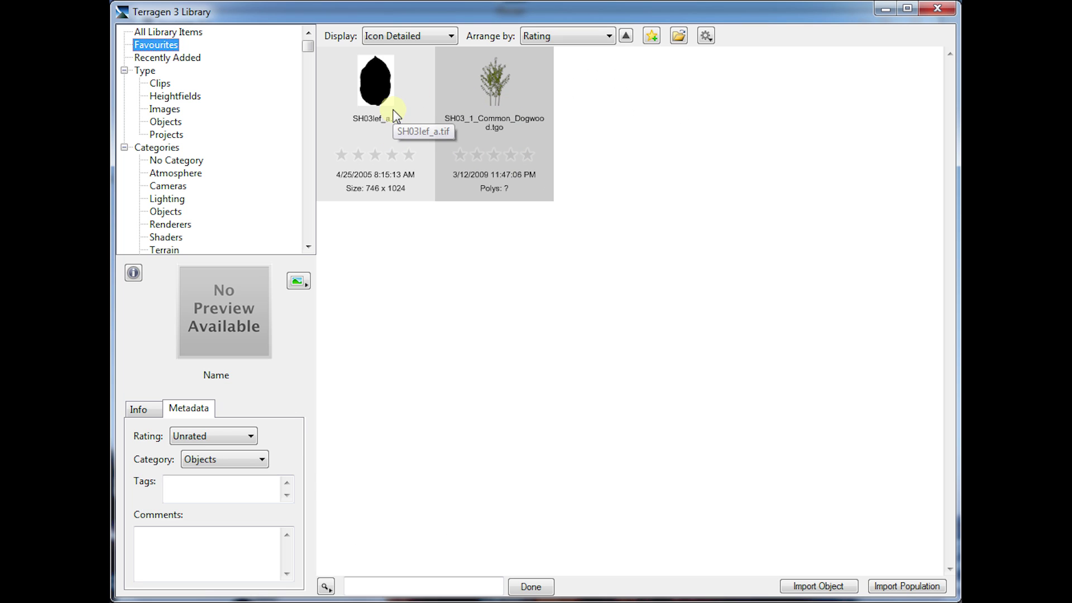
left_click(179, 33)
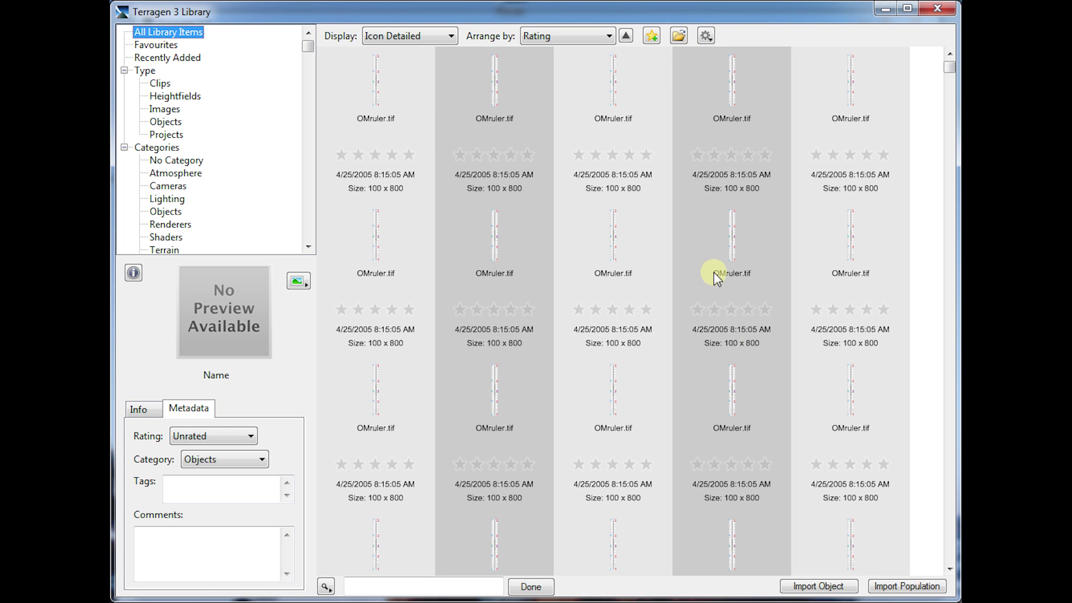
Search the Library by name for 'tre', then clear the search to show all items
left_click(397, 580)
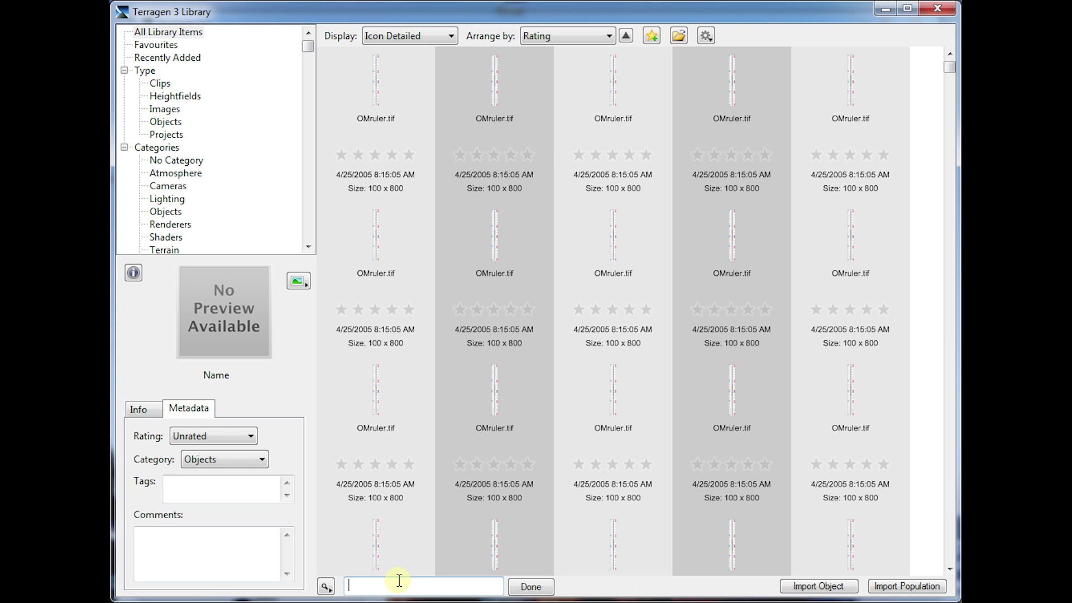
type("tree")
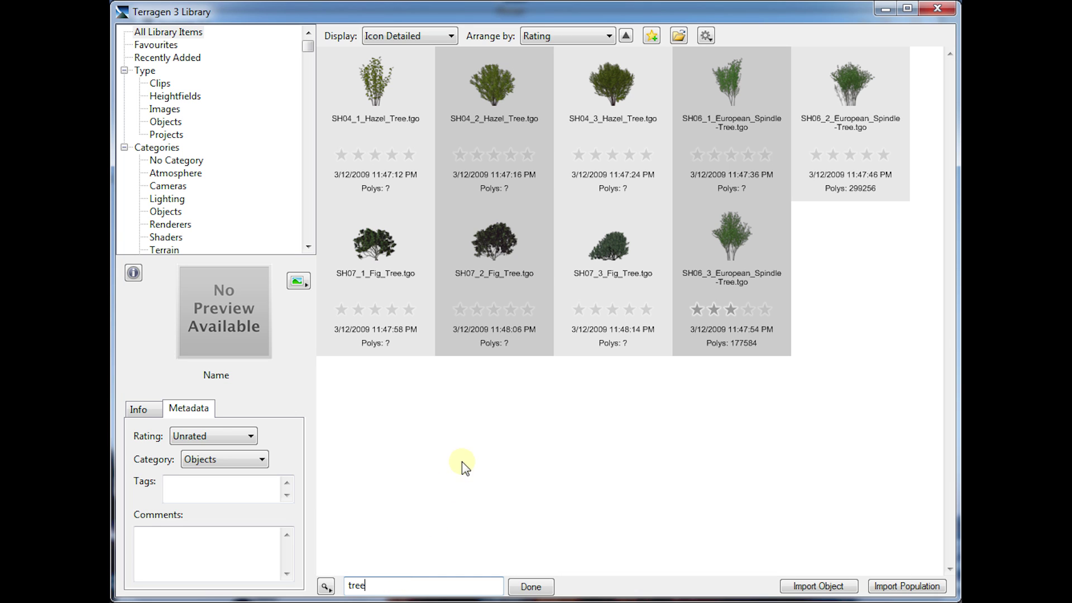
left_click(326, 587)
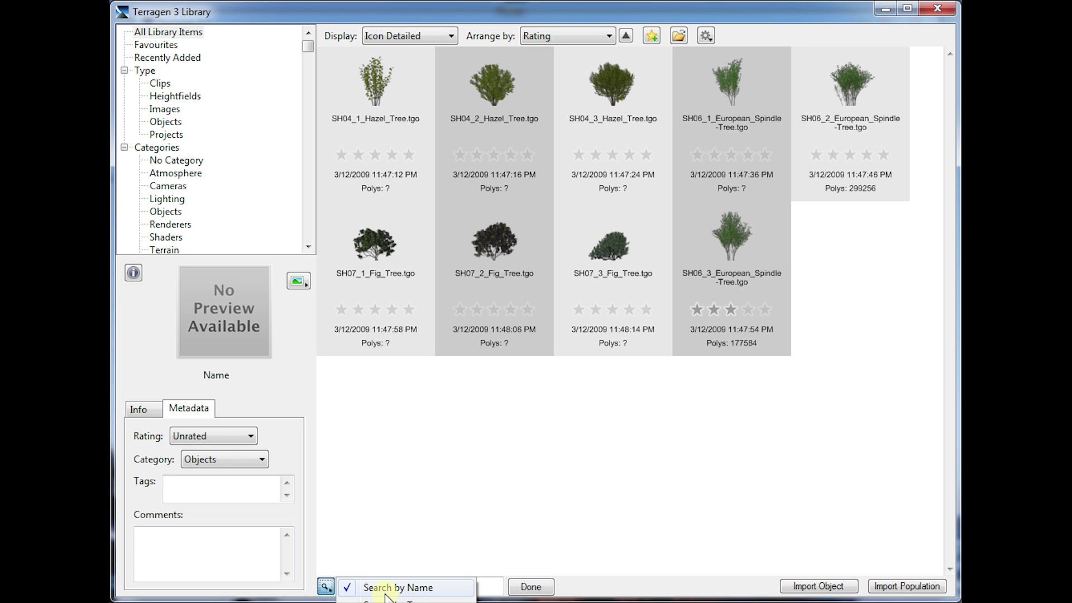
left_click(407, 600)
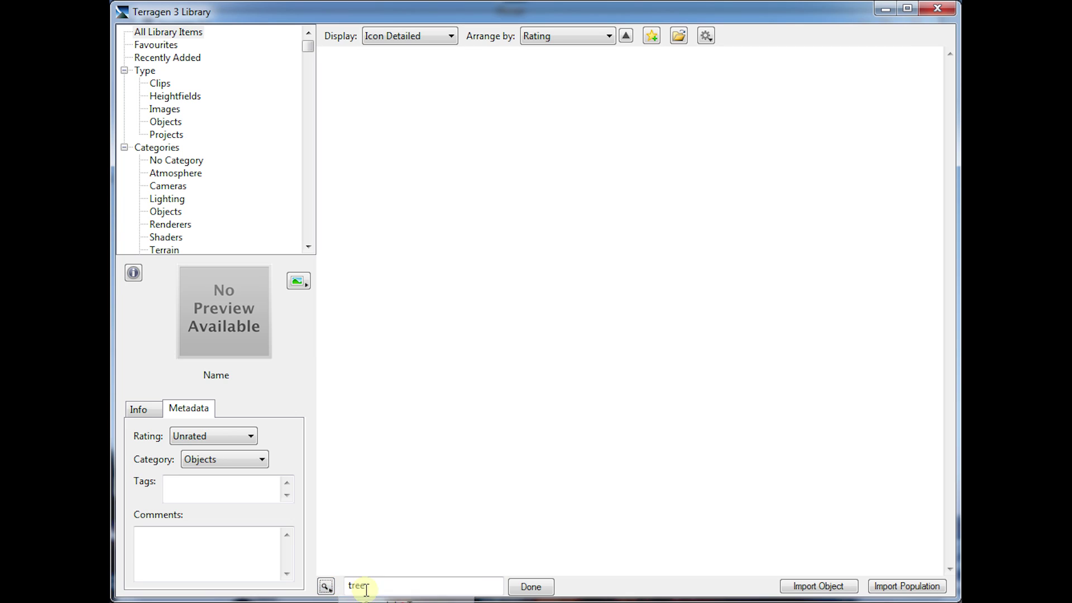
left_click(326, 586)
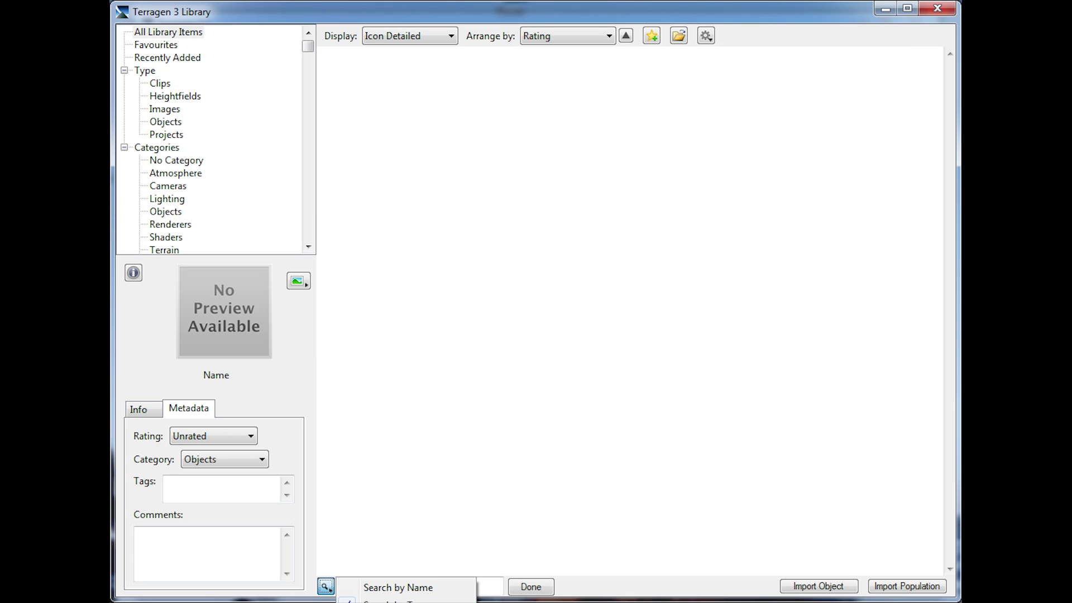
left_click(477, 527)
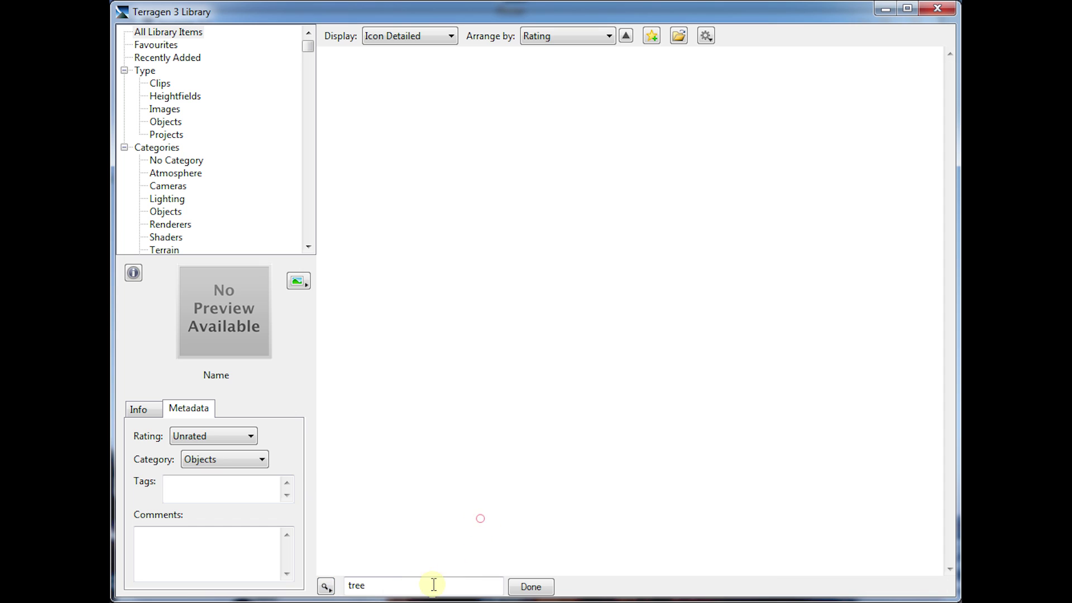
left_click(333, 587)
left_click(380, 584)
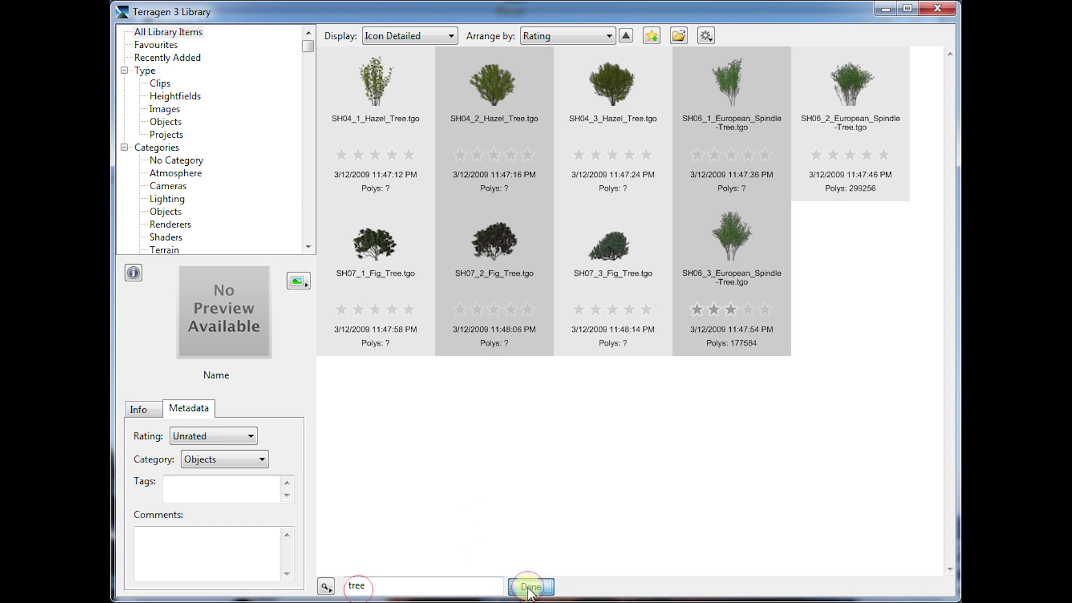
left_click(530, 586)
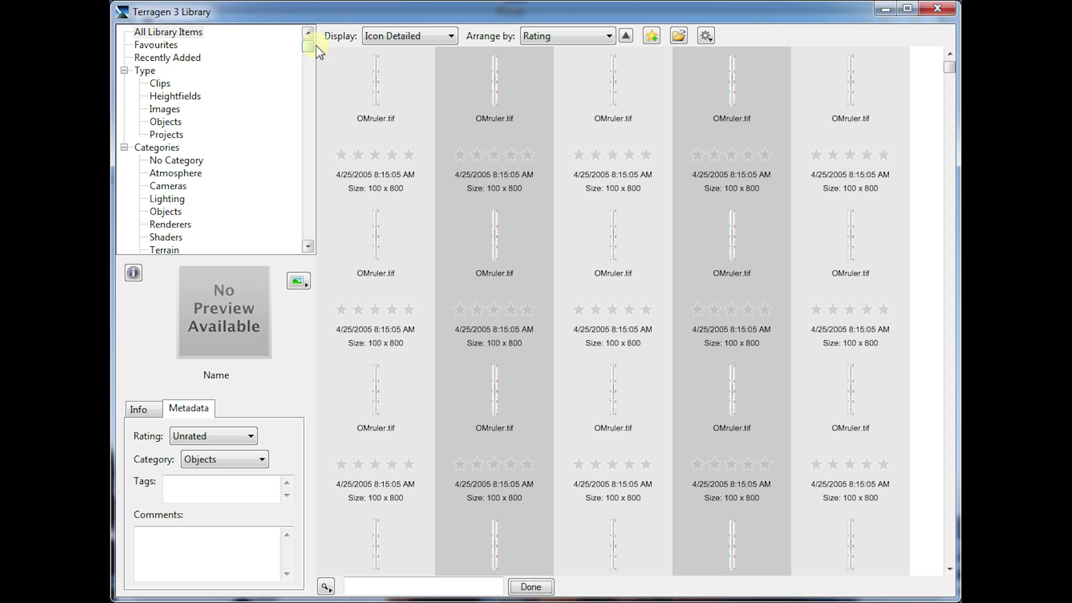
left_click_drag(305, 45, 288, 231)
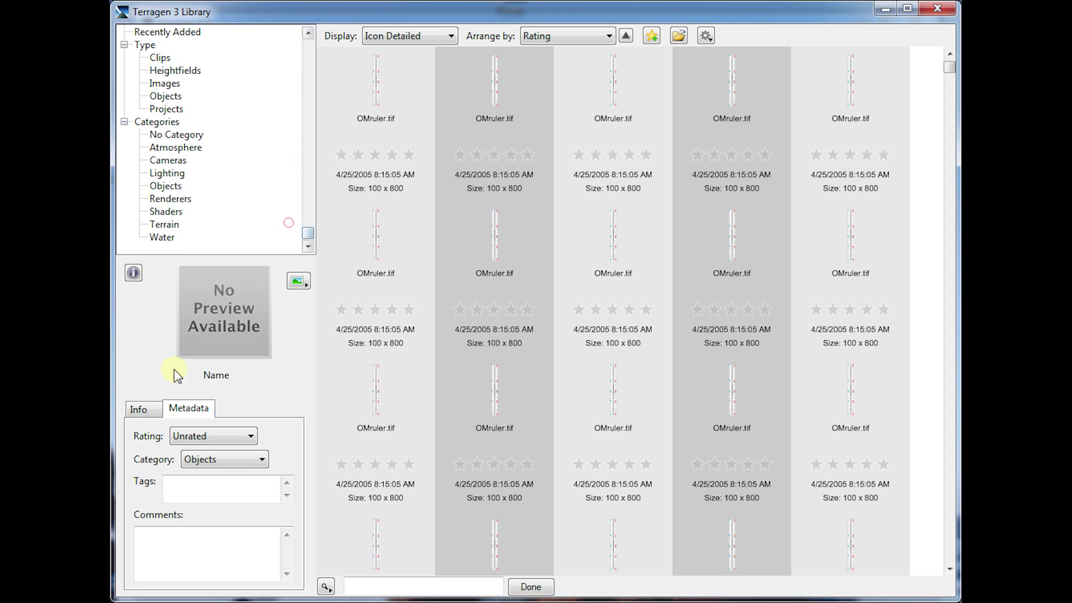
Select an OMruler.tif image and view its details
left_click(142, 411)
left_click(400, 239)
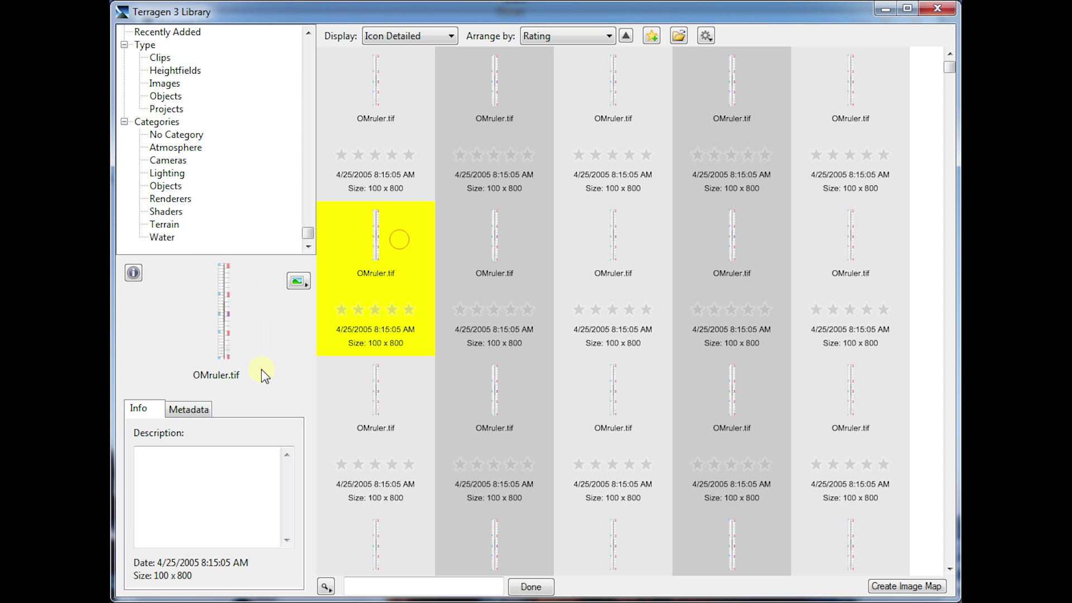
left_click(368, 264)
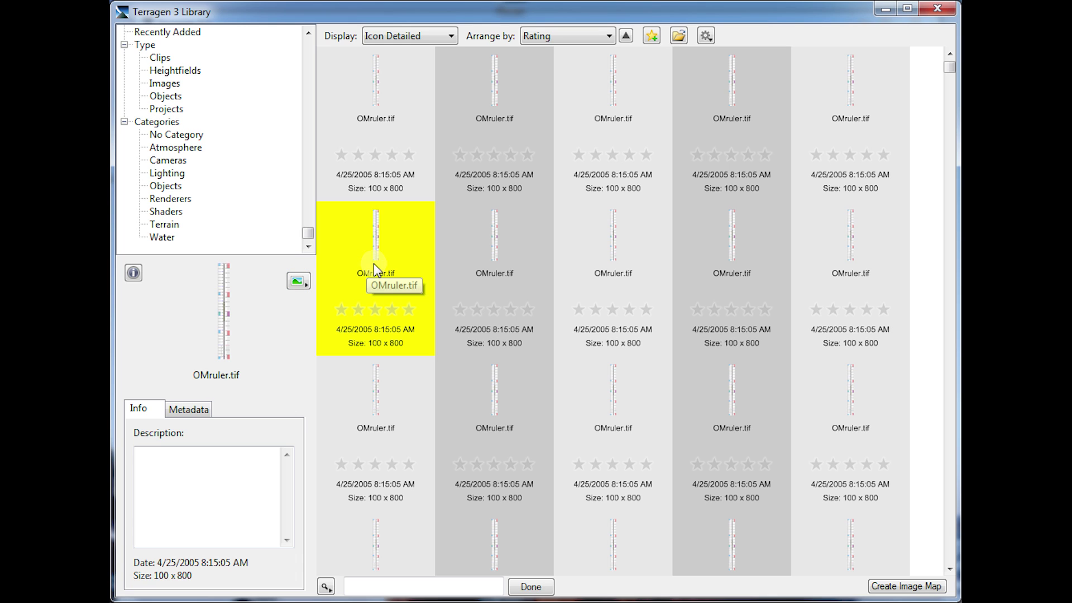
scroll(909, 203, "down", 10)
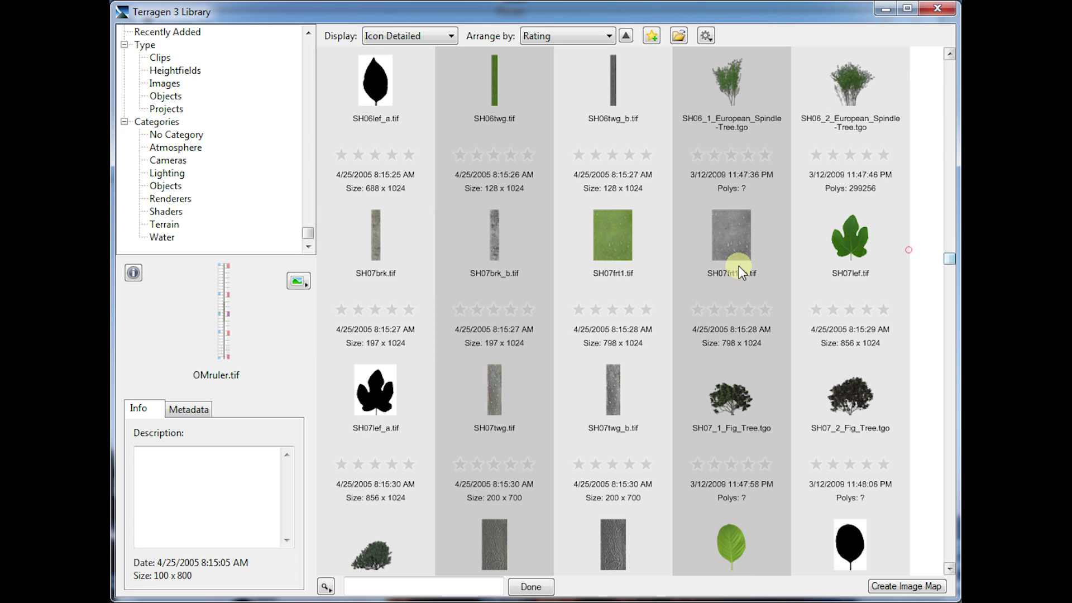
View the SH07_1_Fig_Tree.tgo preview in an enlarged separate window at 100%, then close it
left_click(754, 365)
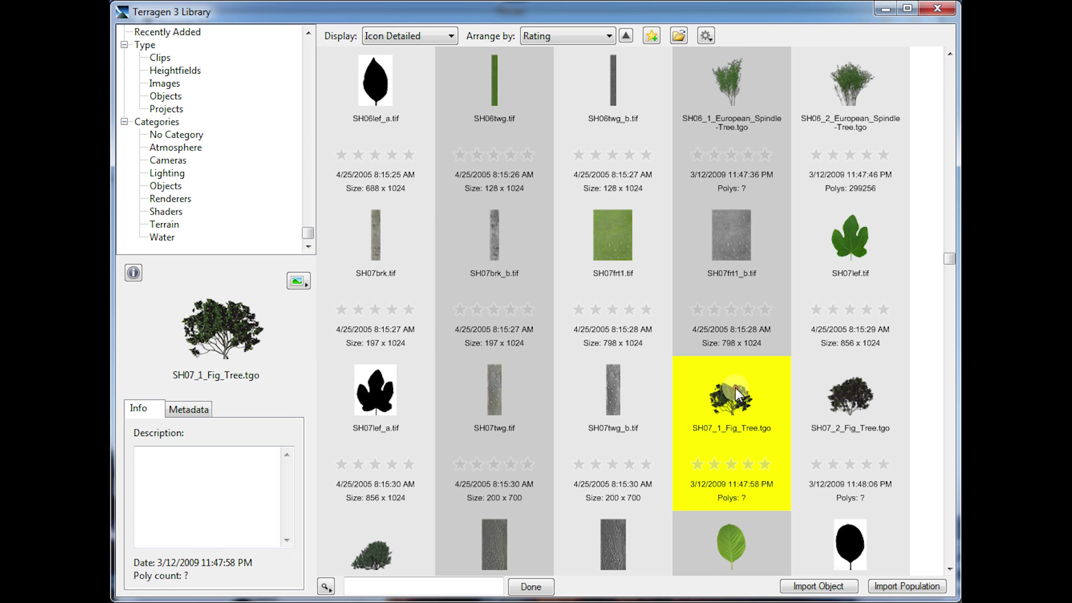
left_click(297, 281)
left_click(344, 283)
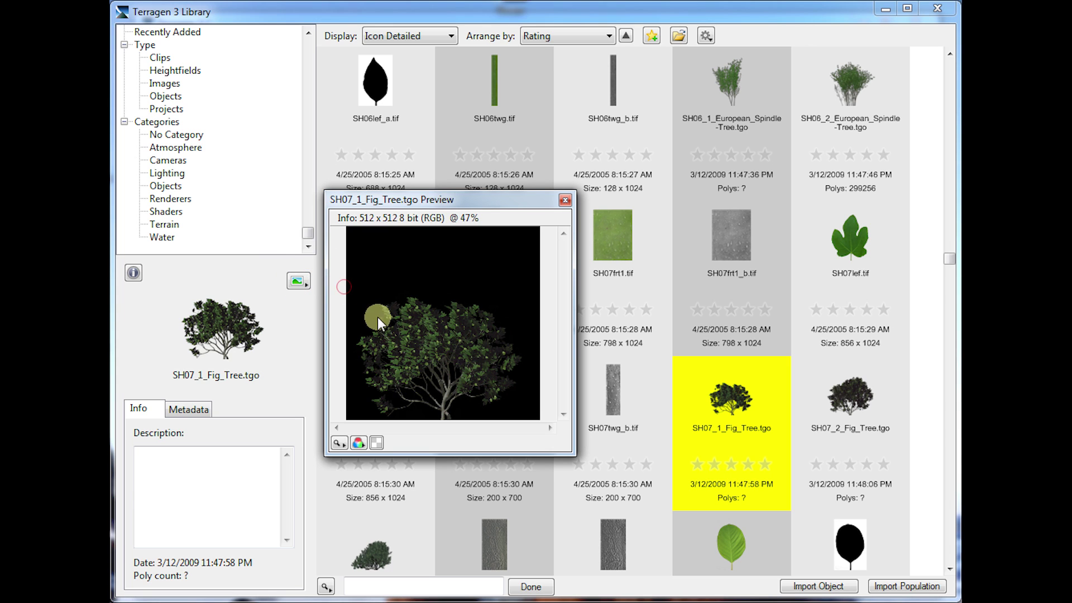
left_click_drag(417, 211, 404, 136)
left_click(325, 368)
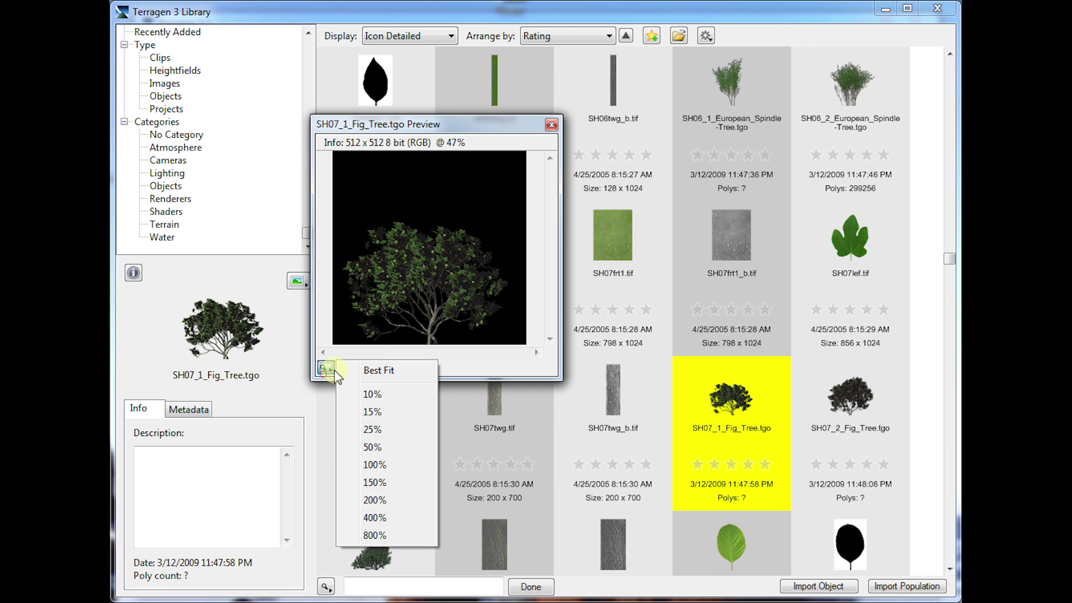
left_click(393, 466)
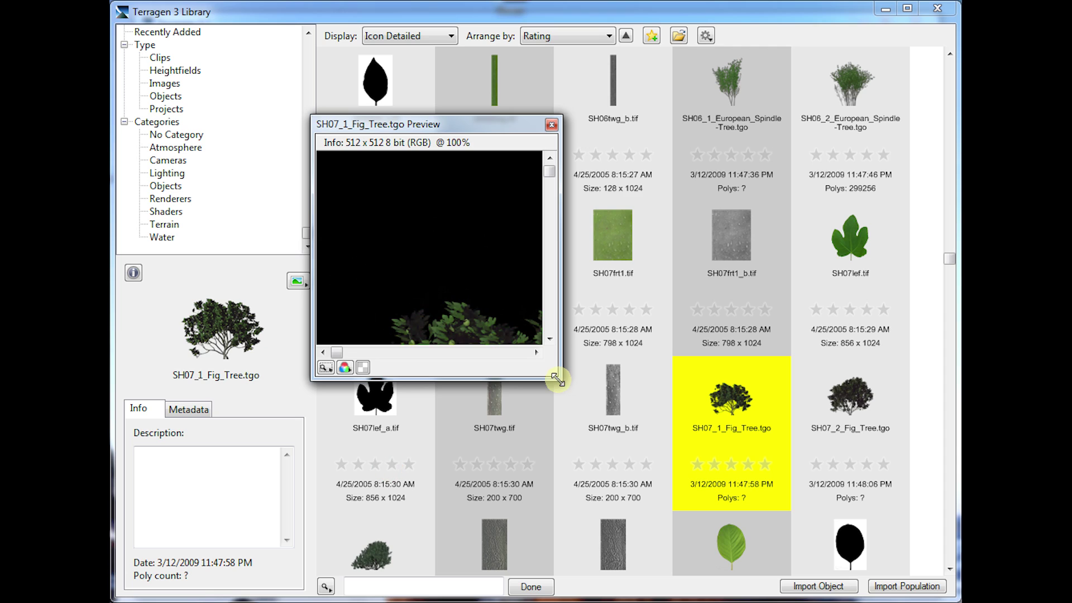
left_click_drag(557, 379, 889, 602)
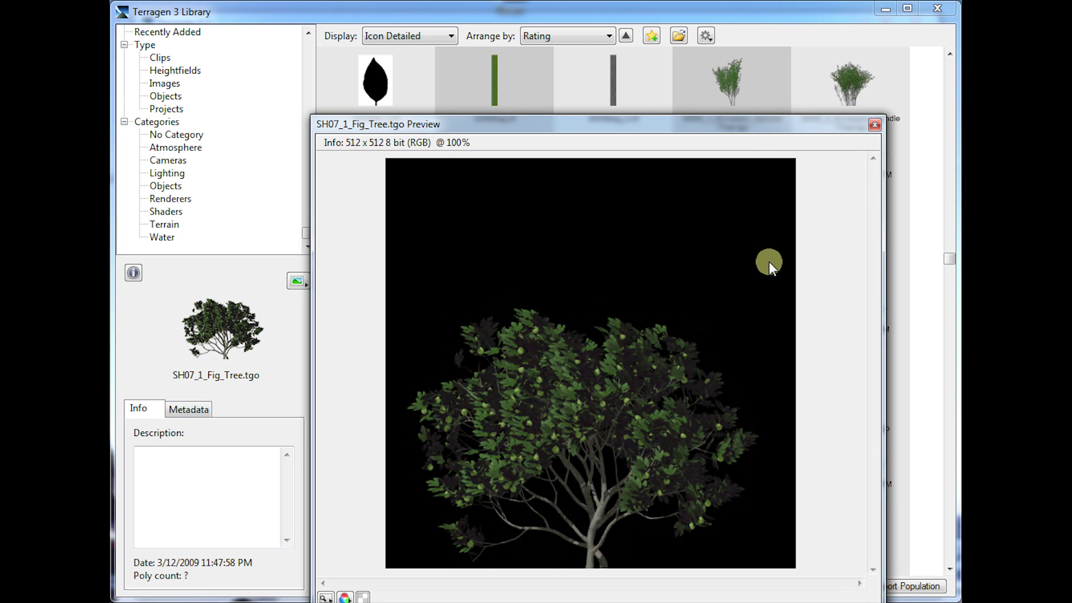
left_click(879, 120)
Open the SH06twg.tif texture preview in its own window at 100% zoom
left_click(592, 84)
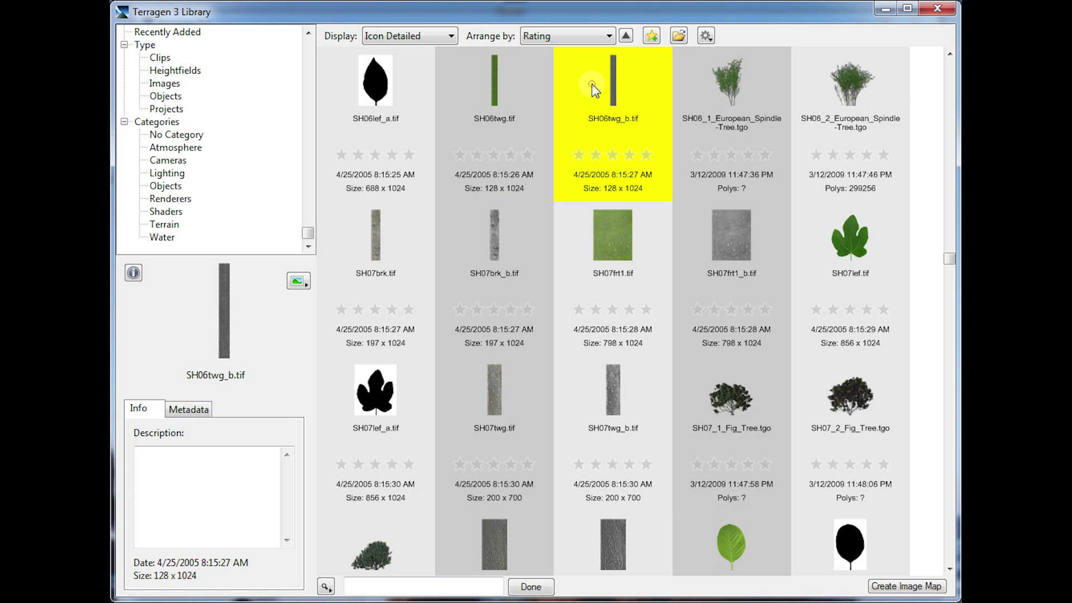
left_click(484, 66)
left_click(297, 281)
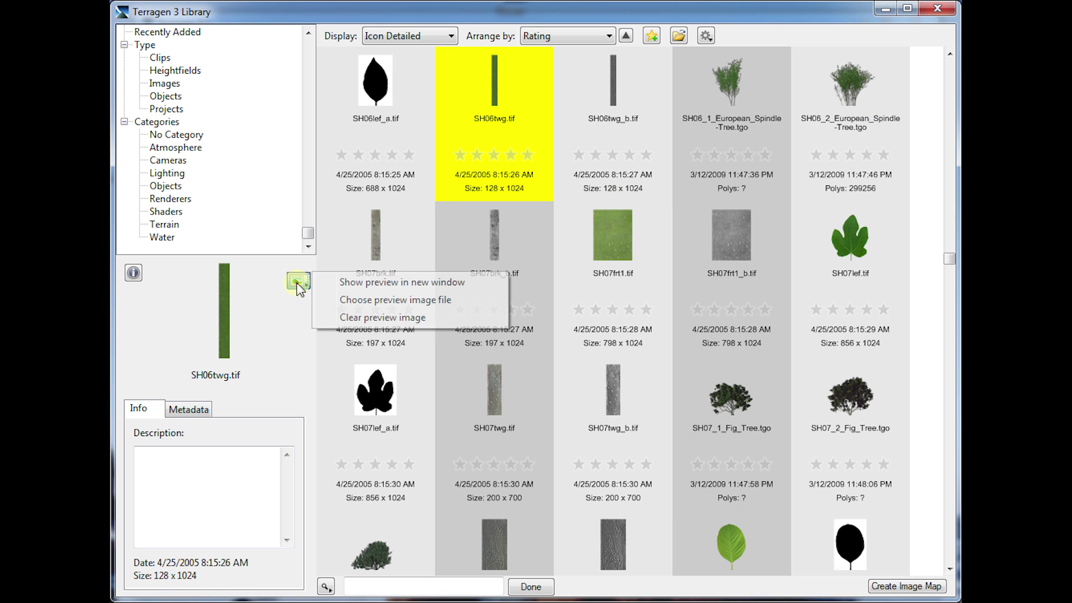
left_click(344, 284)
left_click(340, 444)
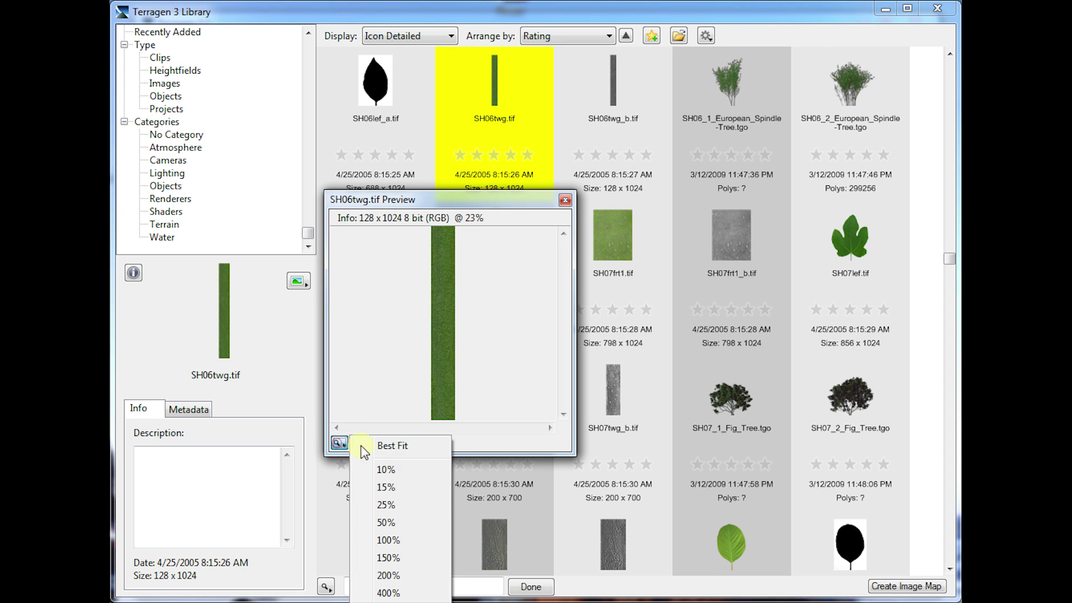
left_click(391, 539)
Move and enlarge the preview window, scroll across the texture, then close it
left_click_drag(478, 198, 388, 76)
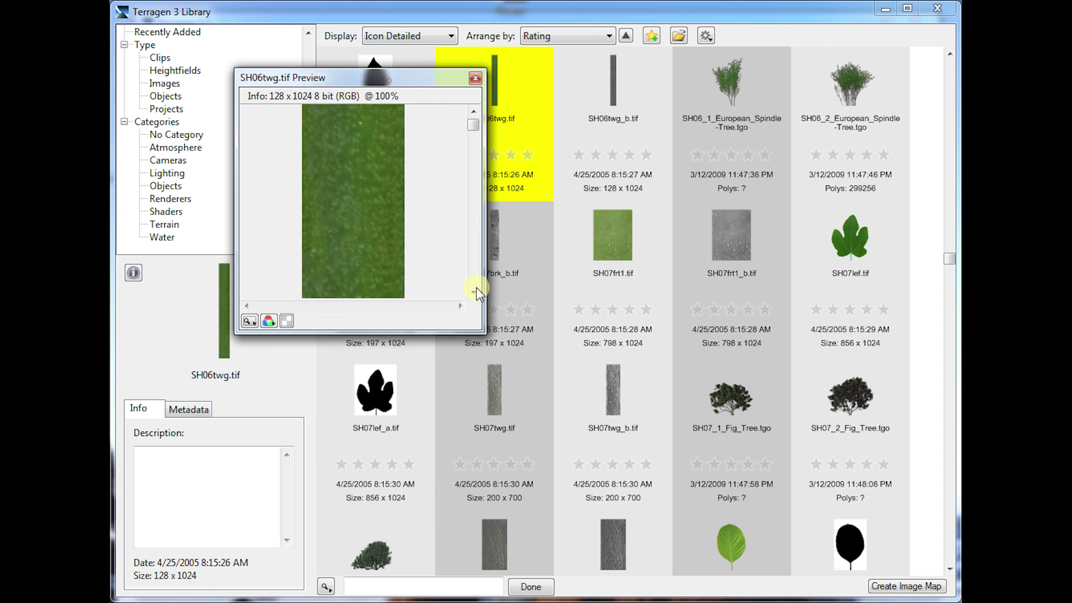
left_click_drag(478, 322, 846, 545)
left_click_drag(836, 125, 837, 494)
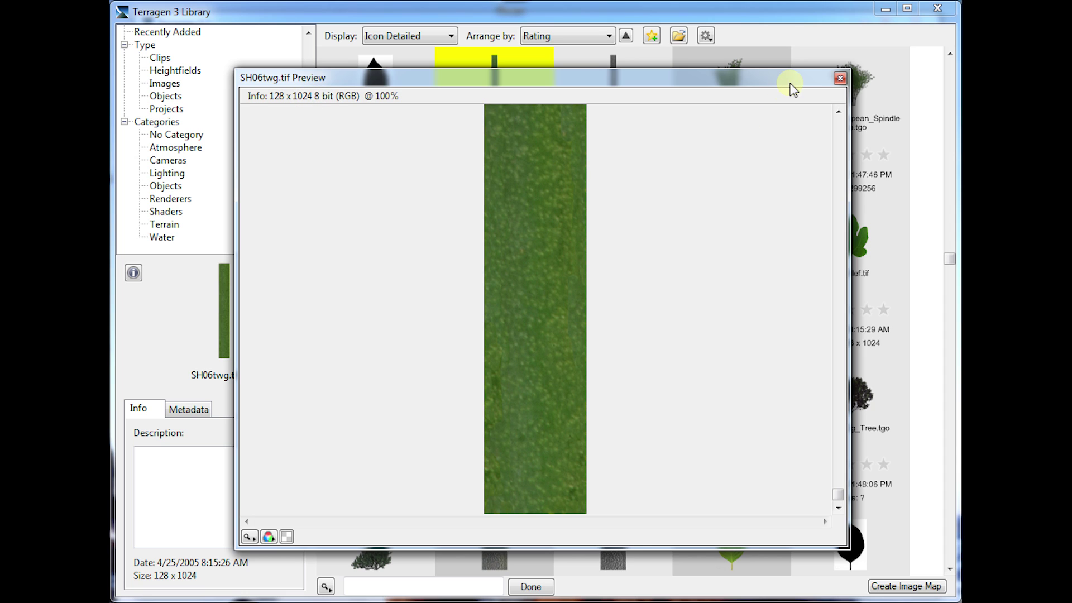
left_click(839, 78)
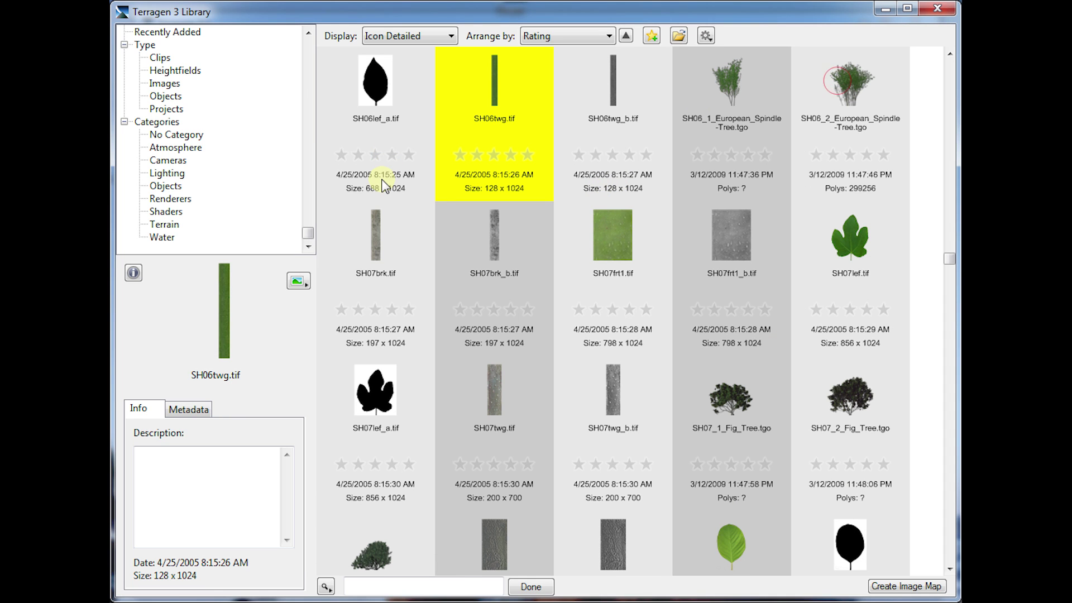
Assign the sthelens lake jpg as SH07_1_Fig_Tree.tgo's preview image and reselect it to check
left_click(772, 398)
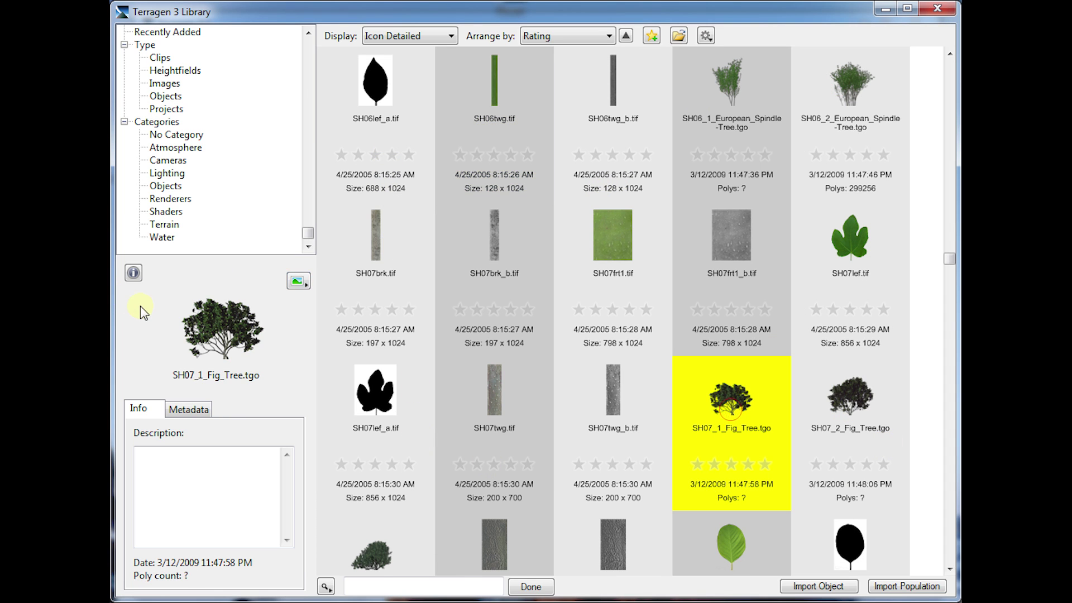
left_click(299, 281)
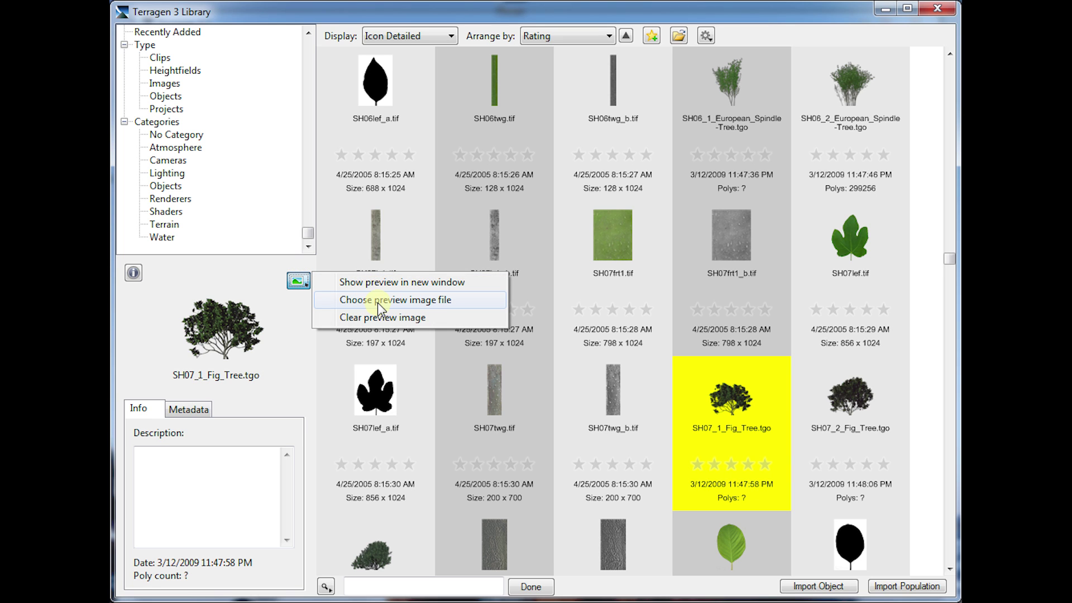
left_click(377, 300)
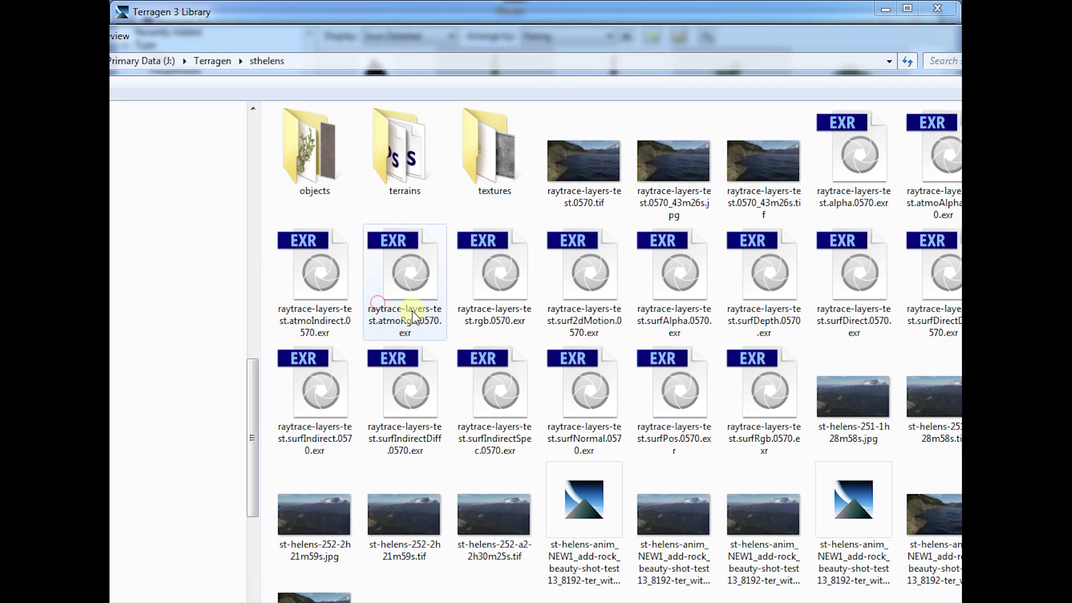
double_click(671, 159)
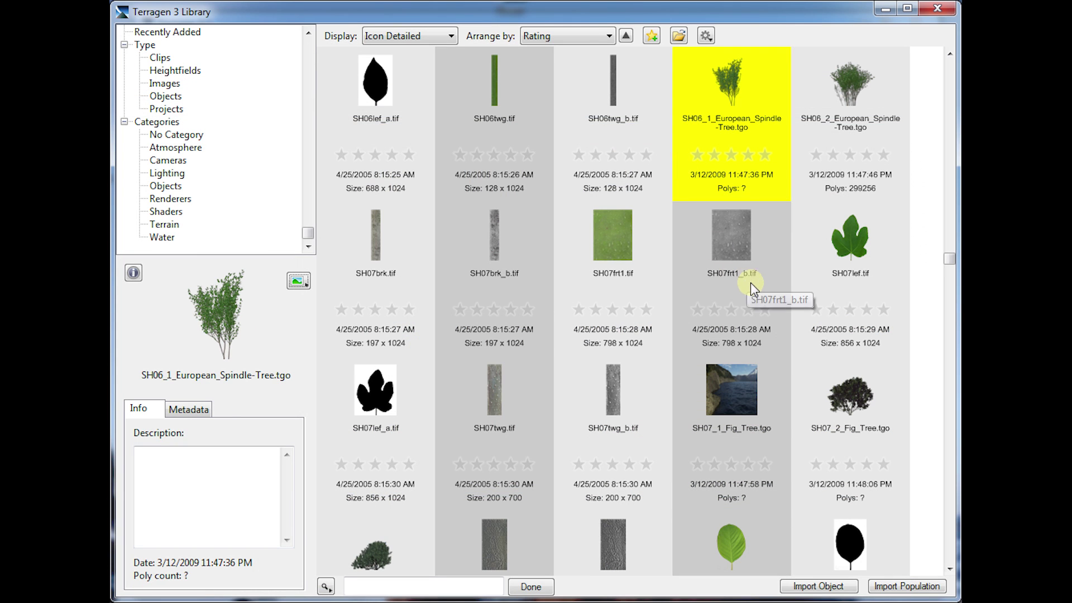
left_click(739, 395)
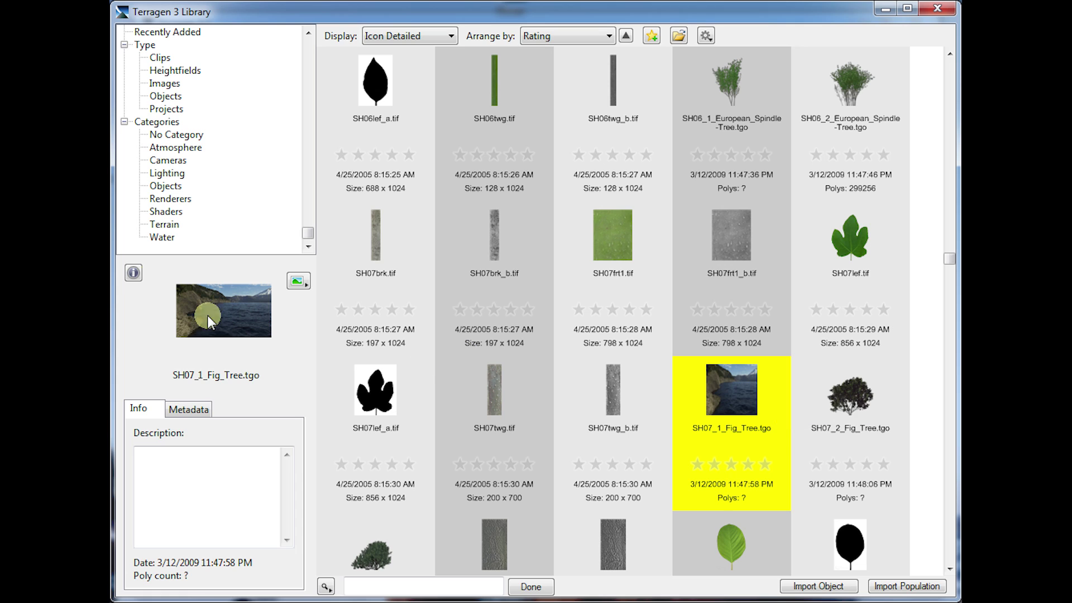
Toggle the item info panel off, back on, then off again
left_click(133, 273)
left_click(134, 470)
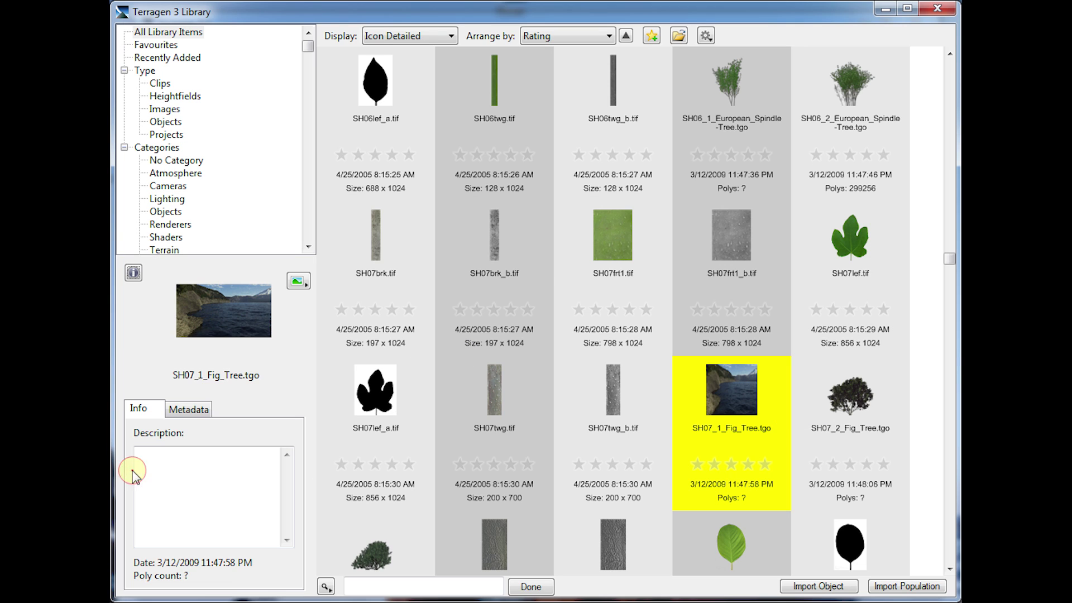
left_click(133, 273)
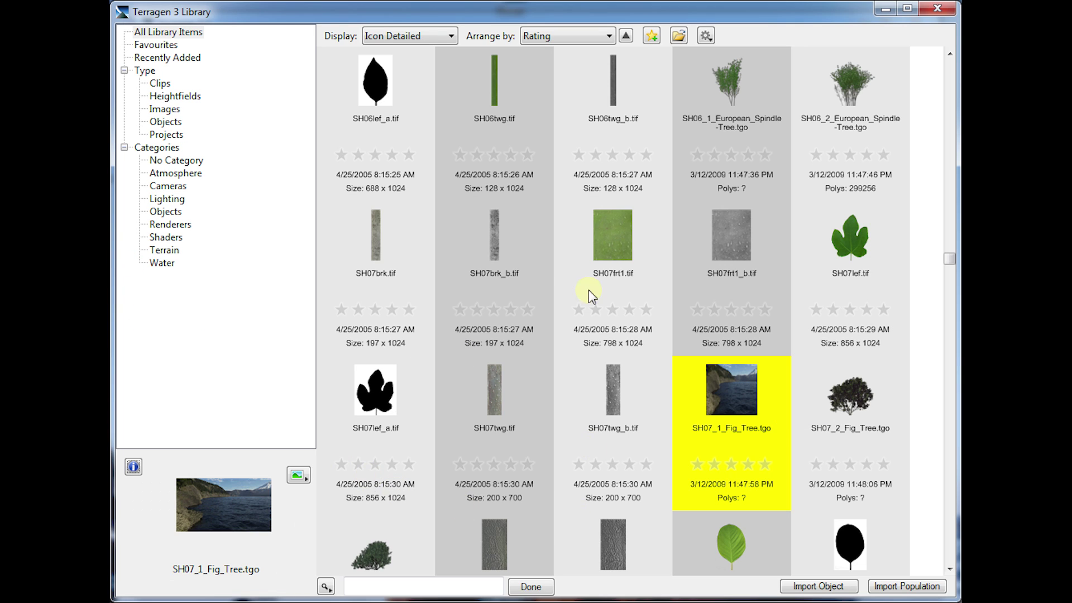